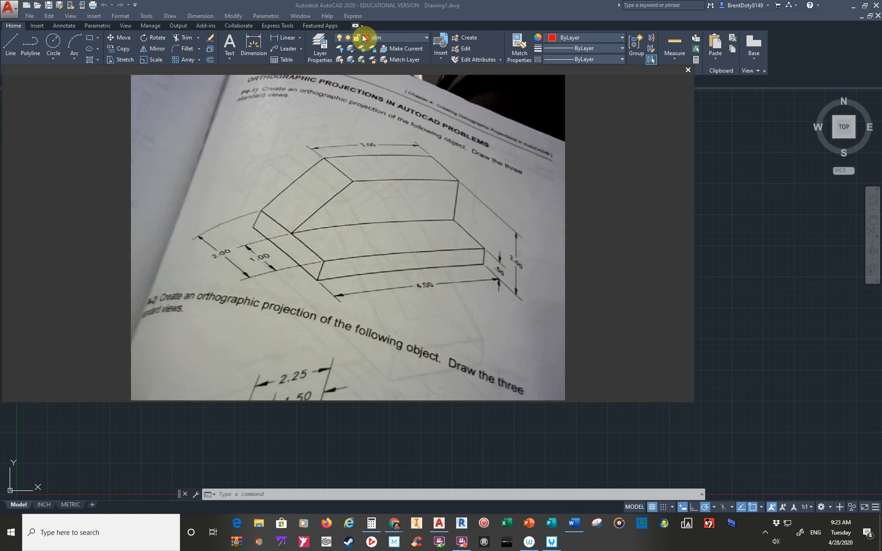
Shrink the reference photo window of the isometric object and move it aside, keeping most of the drawing area clear.
{"action": "mouse_move", "coordinate": [360, 123]}
{"action": "left_mouse_down"}
{"action": "mouse_move", "coordinate": [541, 172]}
{"action": "mouse_move", "coordinate": [846, 142]}
{"action": "mouse_move", "coordinate": [881, 128]}
{"action": "left_mouse_up"}
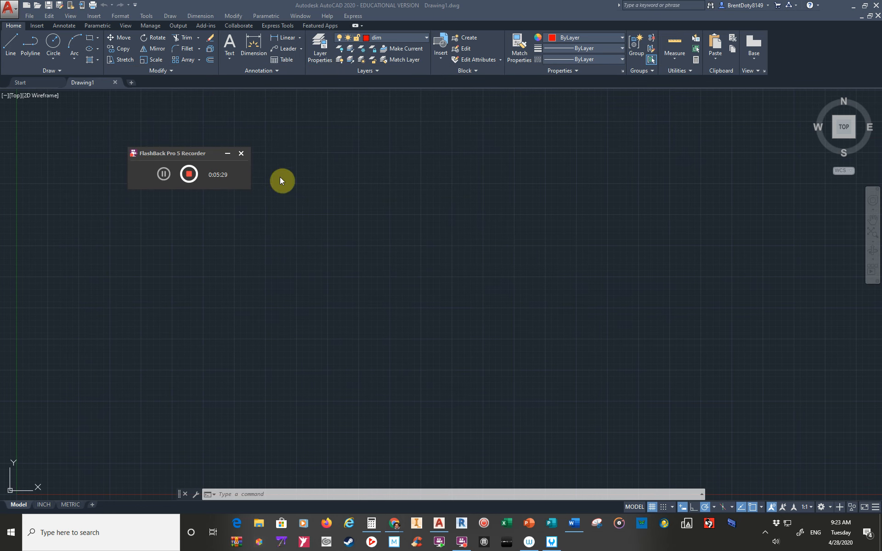
{"action": "left_click_drag", "start_coordinate": [172, 152], "coordinate": [881, 207]}
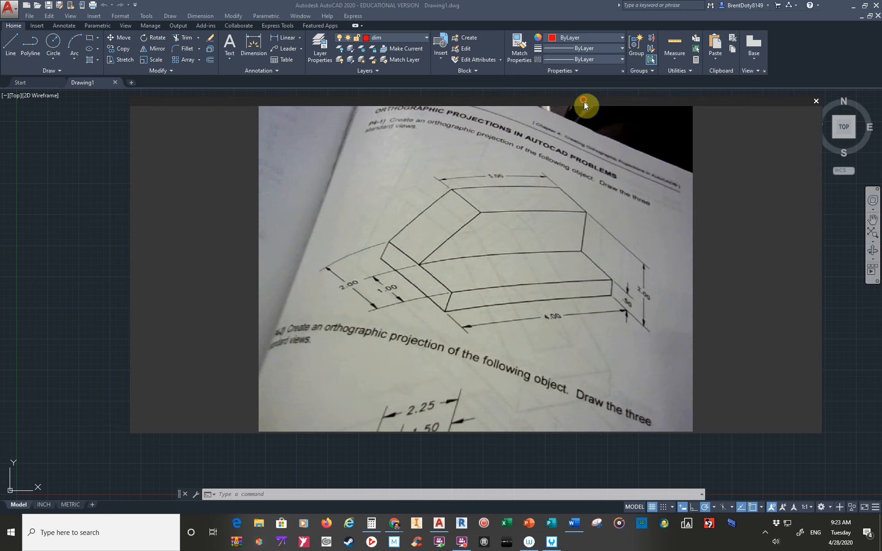
{"action": "left_click_drag", "start_coordinate": [818, 430], "coordinate": [396, 302]}
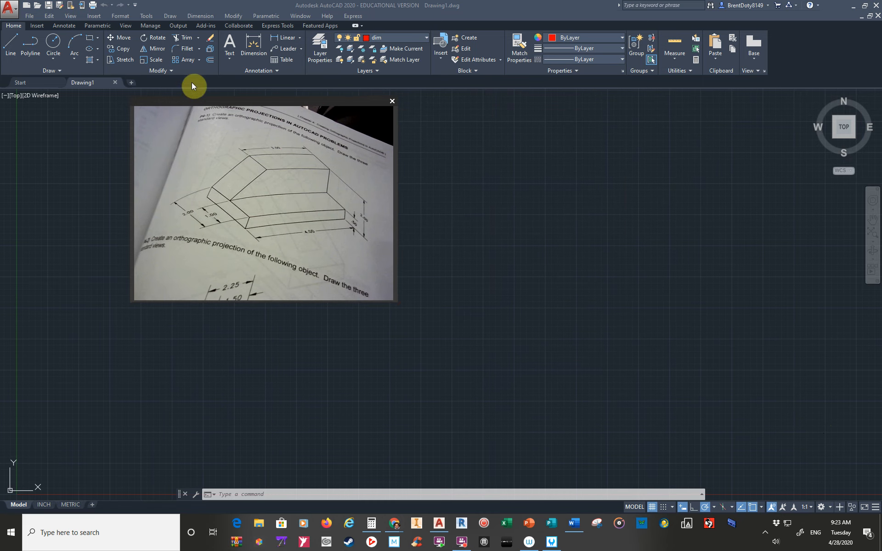
{"action": "left_click_drag", "start_coordinate": [237, 102], "coordinate": [716, 259]}
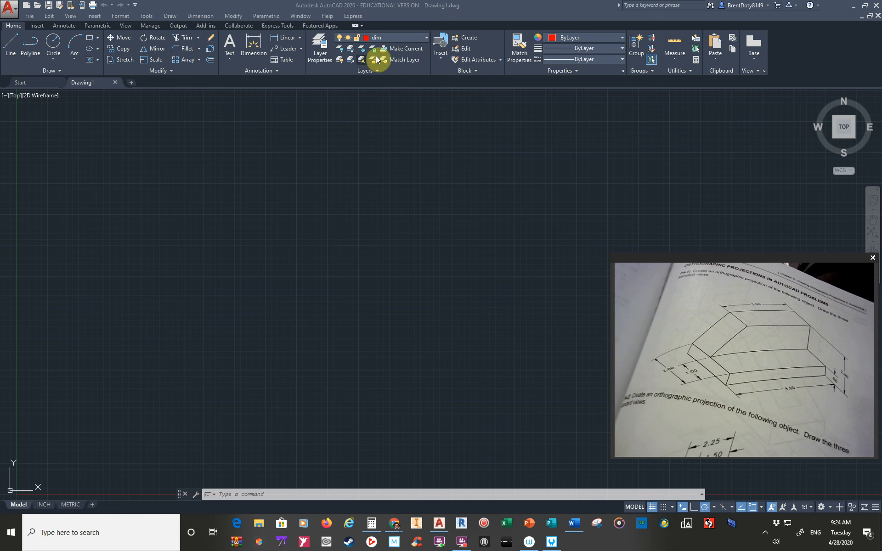
Make the yellow "object" layer the current layer.
{"action": "left_click", "coordinate": [426, 39]}
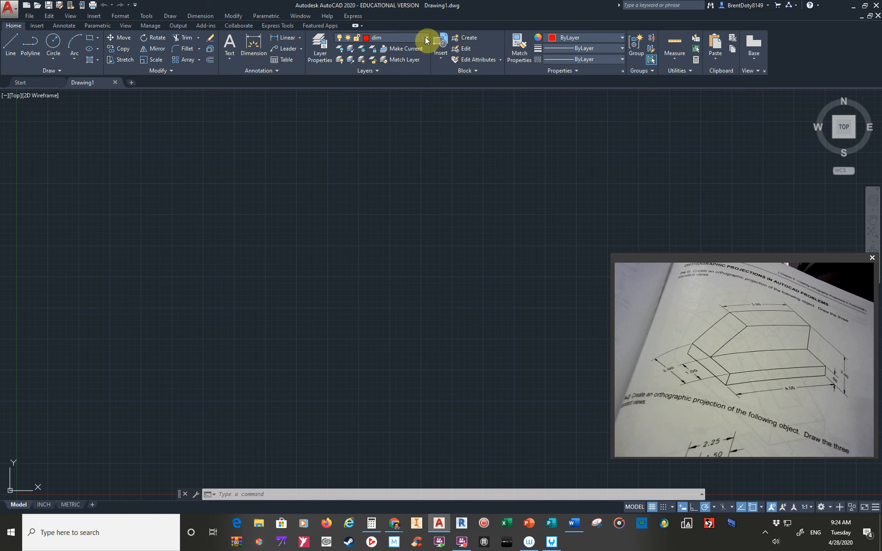
{"action": "left_click", "coordinate": [426, 38]}
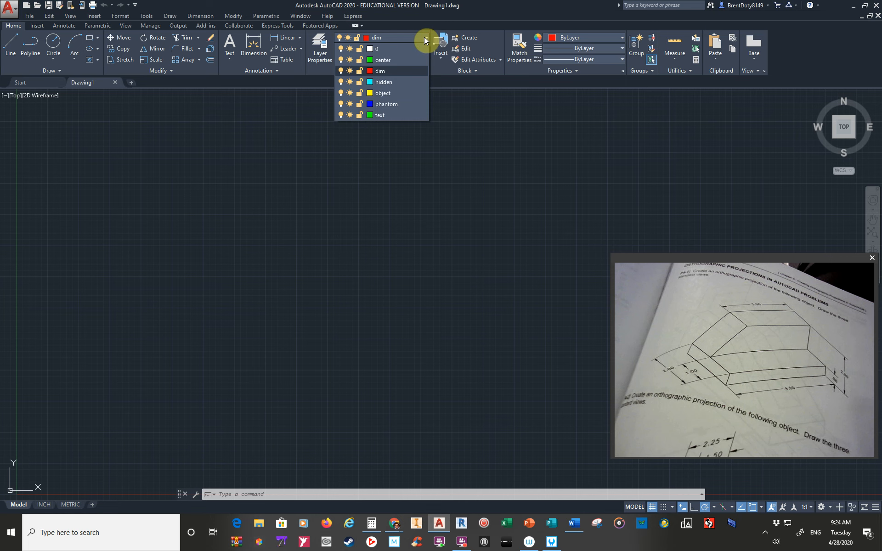
{"action": "left_click", "coordinate": [383, 93]}
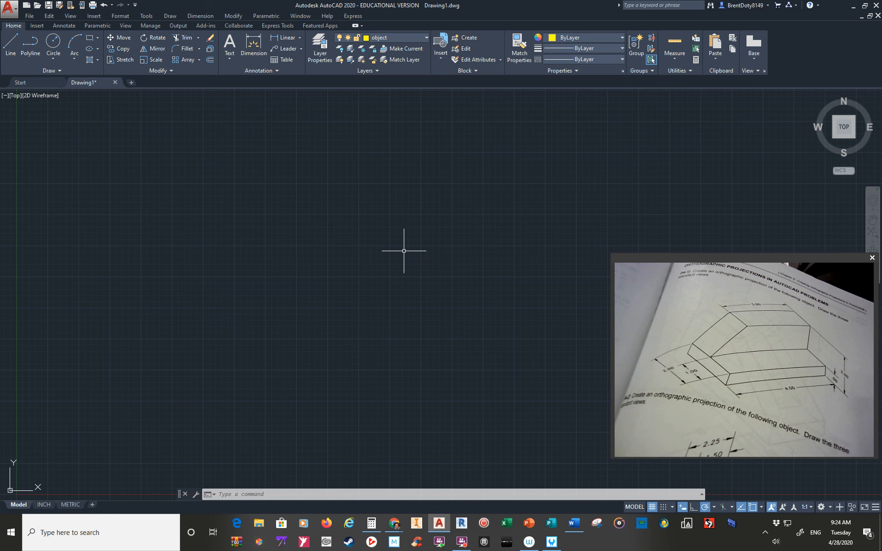
{"action": "left_click", "coordinate": [426, 36]}
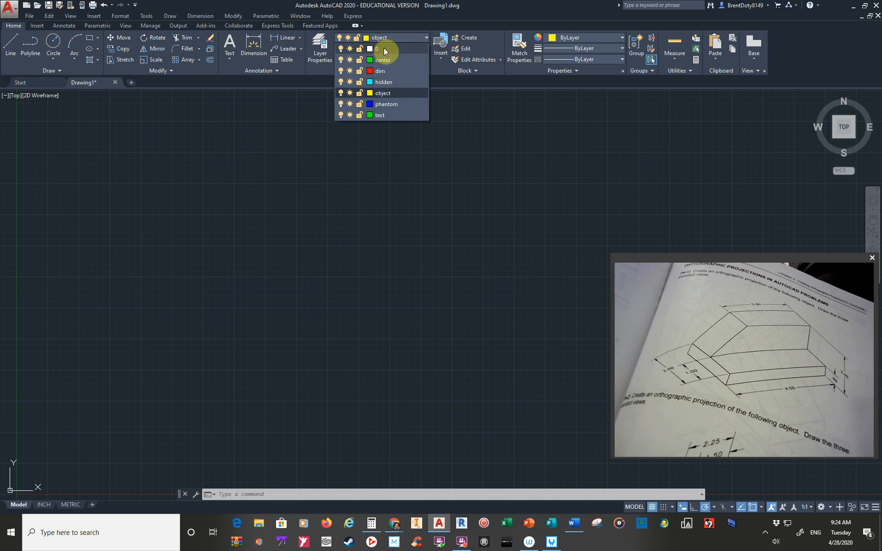
{"action": "left_click", "coordinate": [390, 209]}
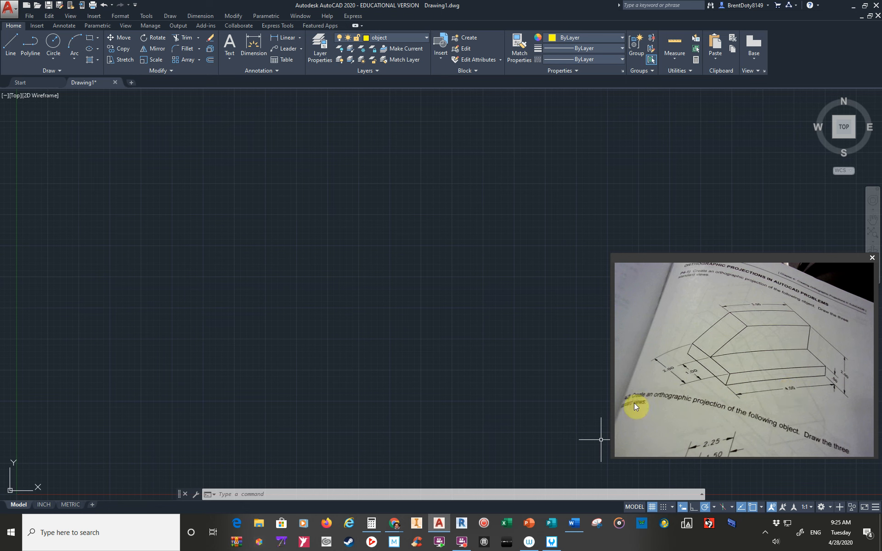
{"action": "type", "text": "limi"}
{"action": "key", "text": "Return"}
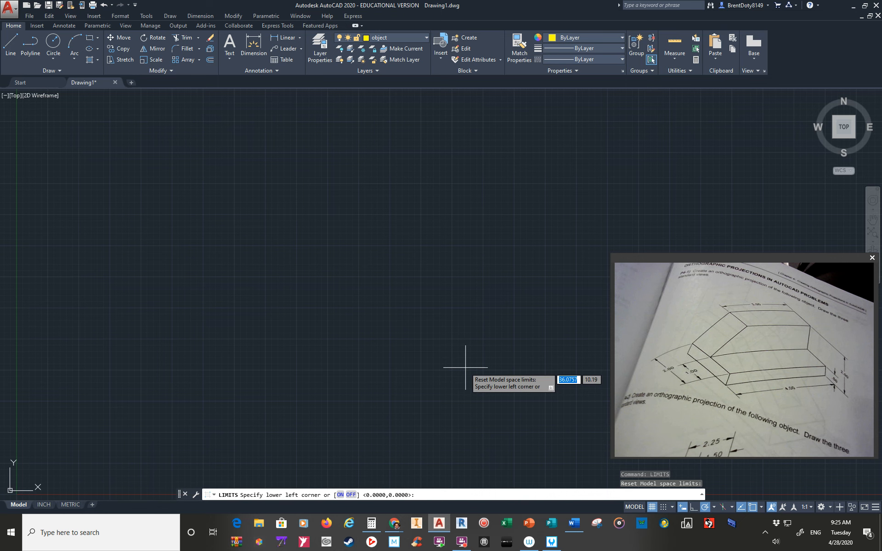
{"action": "key", "text": "Return"}
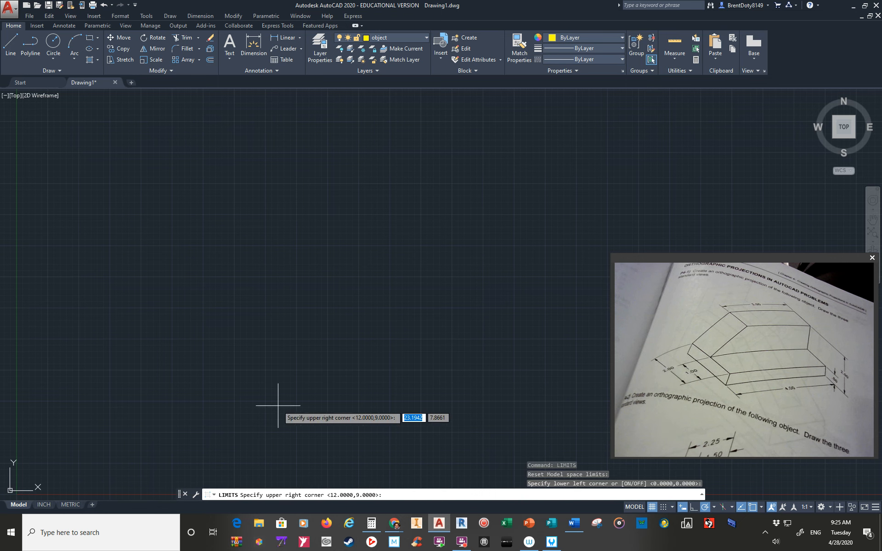
Dock the command line below the drawing area and enlarge it to show several lines of history.
{"action": "left_click_drag", "start_coordinate": [179, 497], "coordinate": [180, 501]}
{"action": "left_click_drag", "start_coordinate": [222, 474], "coordinate": [225, 464]}
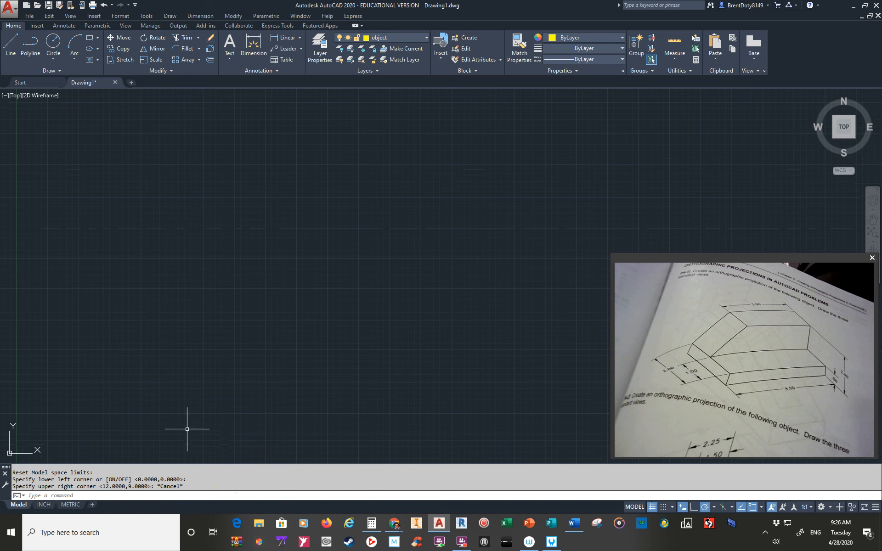
Check the lower-left and upper-right corner values of the model space limits.
{"action": "key", "text": "Return"}
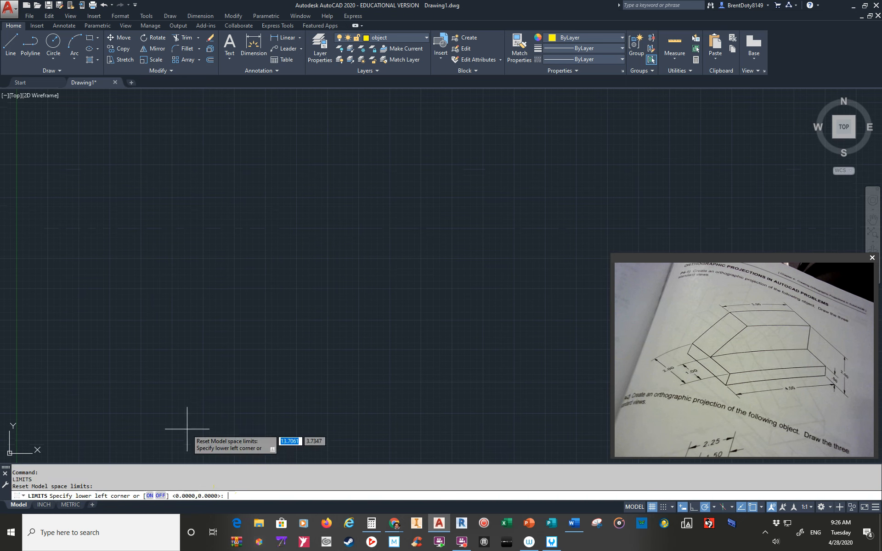
{"action": "key", "text": "Return"}
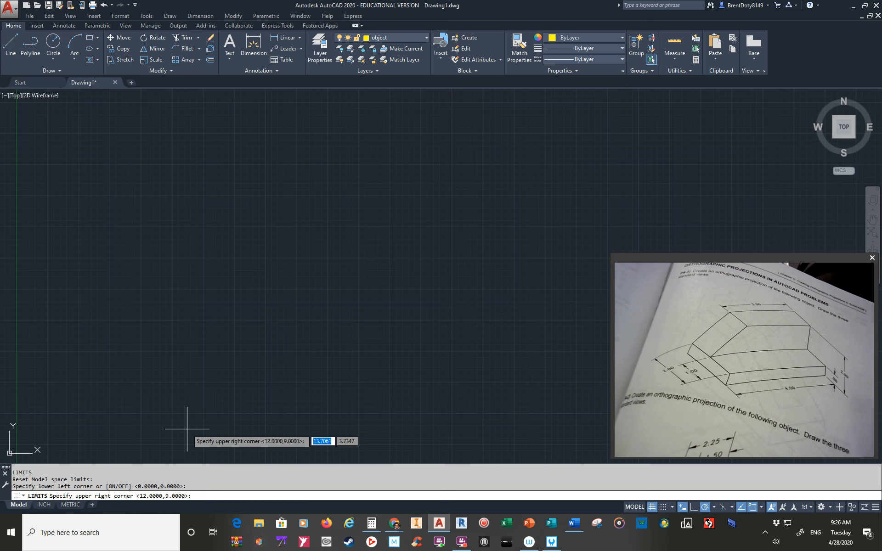
{"action": "type", "text": "a"}
{"action": "key", "text": "Escape"}
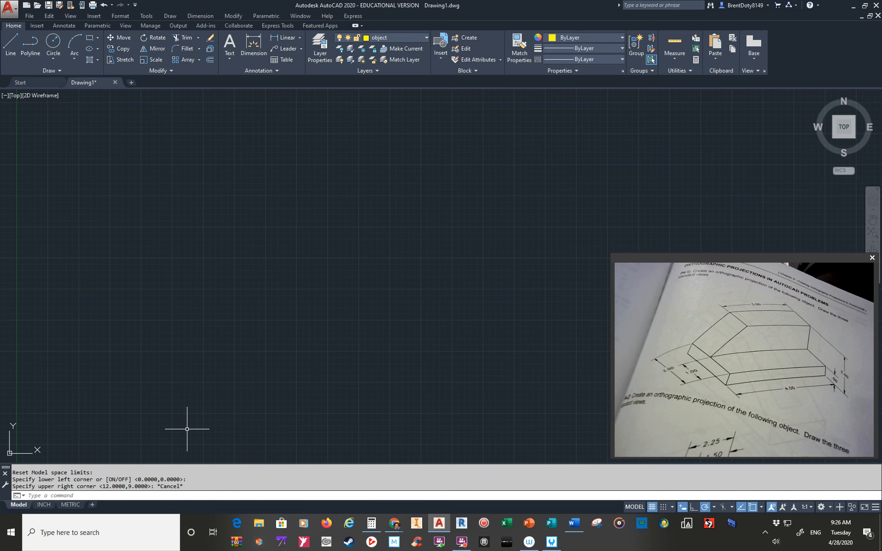
Draw a rectangle 4 wide and 2 high for the front view, starting slightly above and to the right of the origin.
{"action": "type", "text": "z"}
{"action": "key", "text": "Return"}
{"action": "type", "text": "a"}
{"action": "key", "text": "Return"}
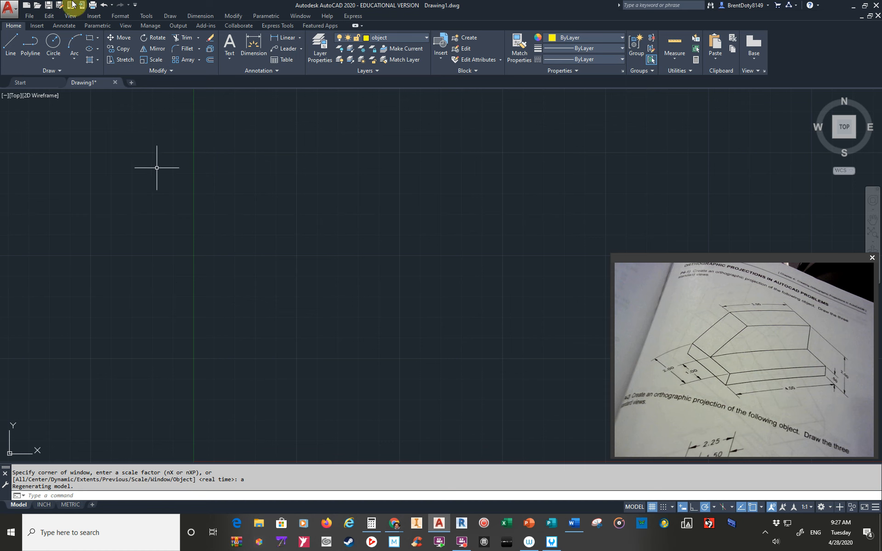
{"action": "left_click", "coordinate": [91, 42]}
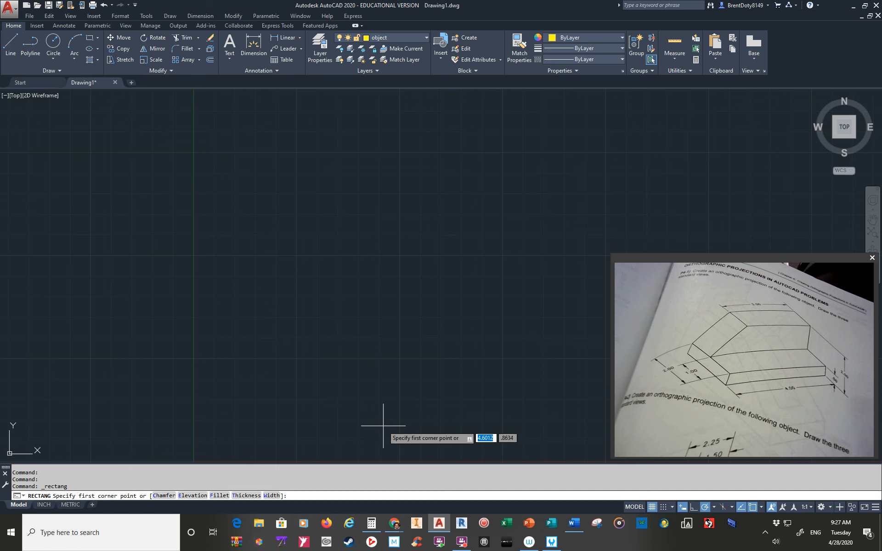
{"action": "left_click", "coordinate": [227, 423]}
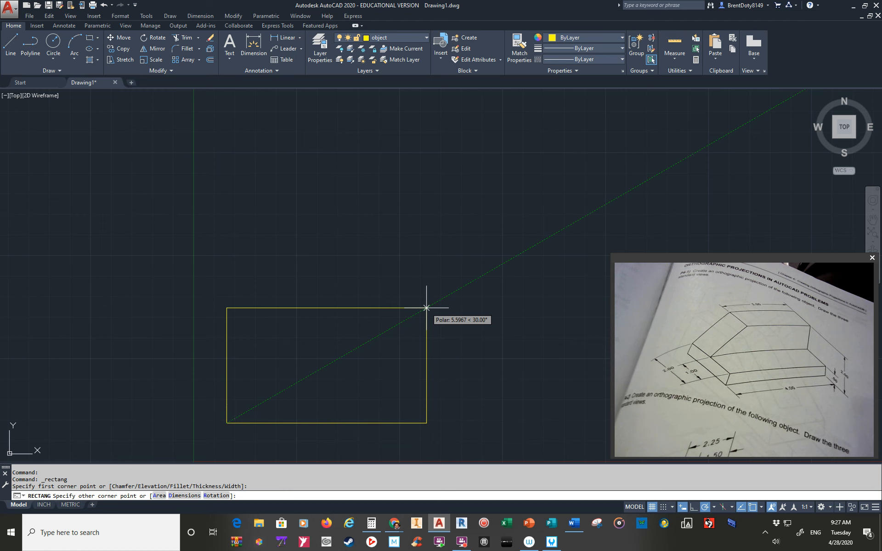
{"action": "type", "text": "4"}
{"action": "key", "text": "Tab"}
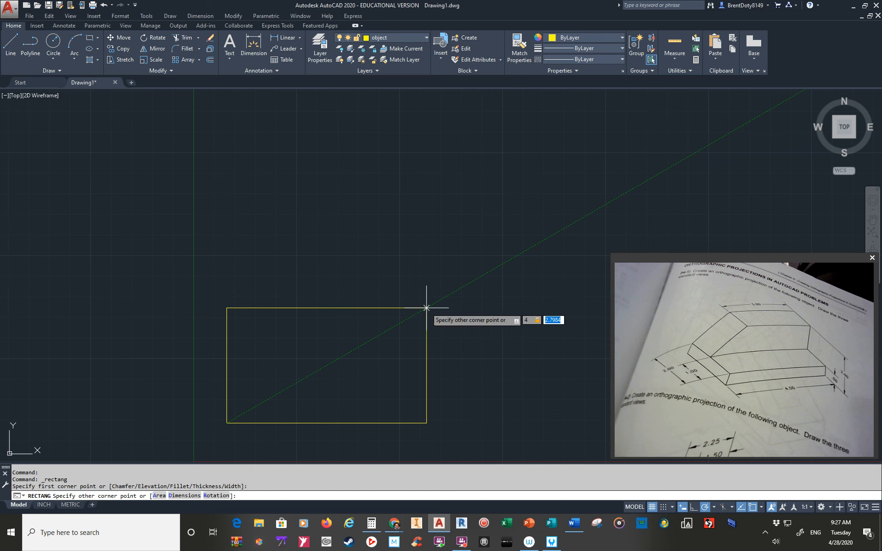
{"action": "type", "text": "2"}
{"action": "key", "text": "Return"}
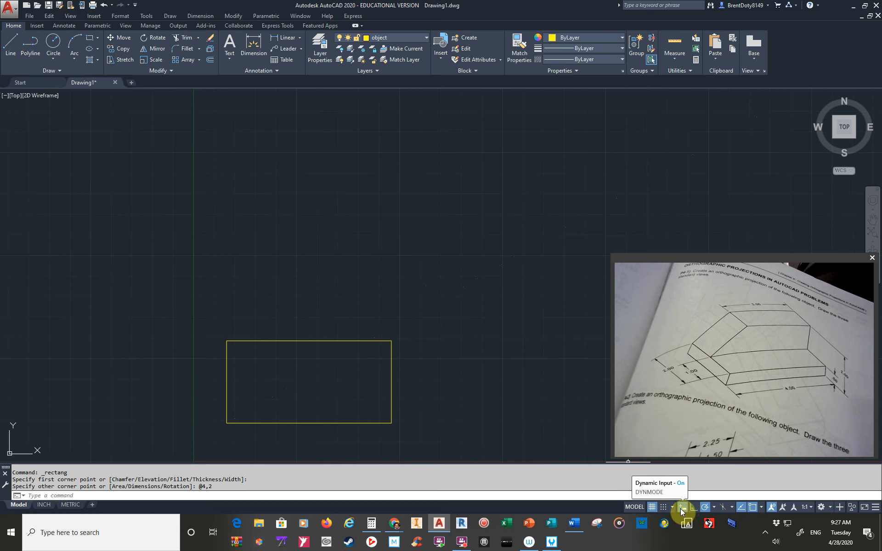
{"action": "left_click", "coordinate": [876, 511]}
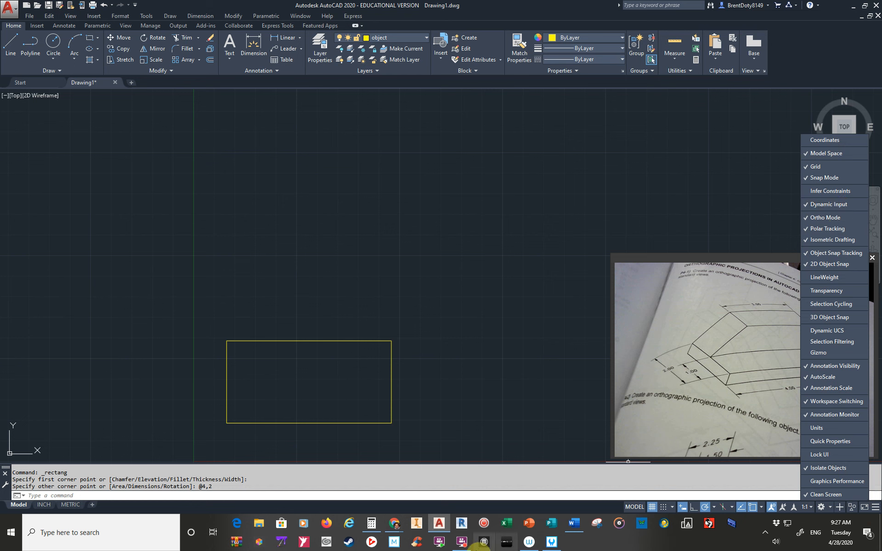
{"action": "left_click", "coordinate": [607, 505]}
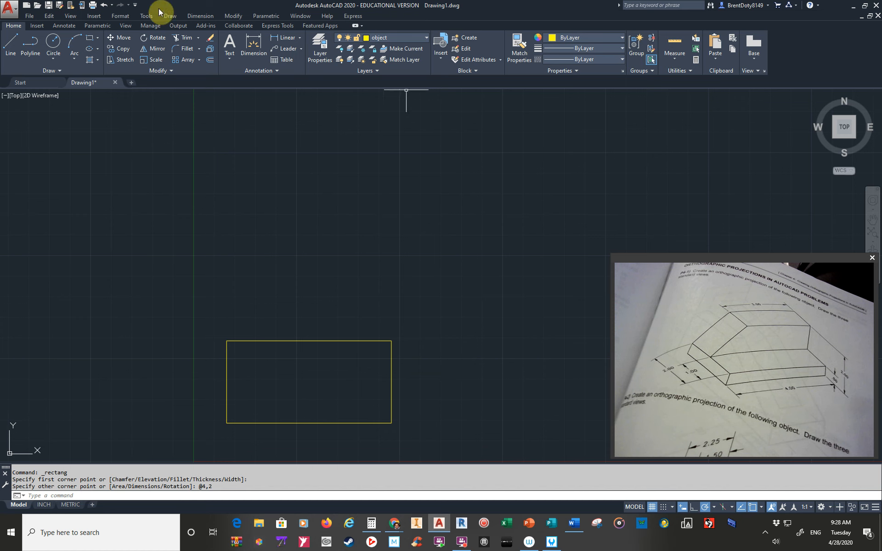
Try to draw a 2 by 2 side-view square leftward from a point about 0.62 left of the front view's lower-left corner.
{"action": "left_click", "coordinate": [92, 43]}
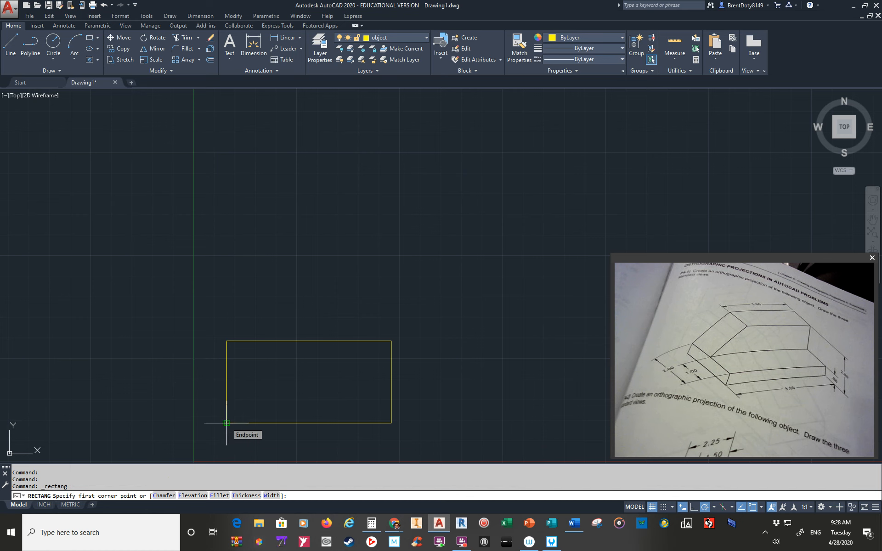
{"action": "left_click", "coordinate": [201, 423]}
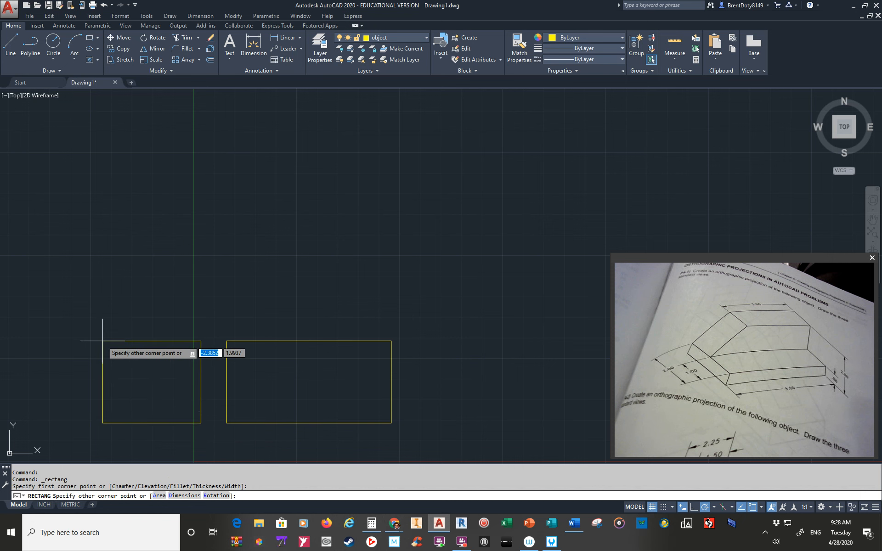
{"action": "type", "text": "-2"}
{"action": "key", "text": "Tab"}
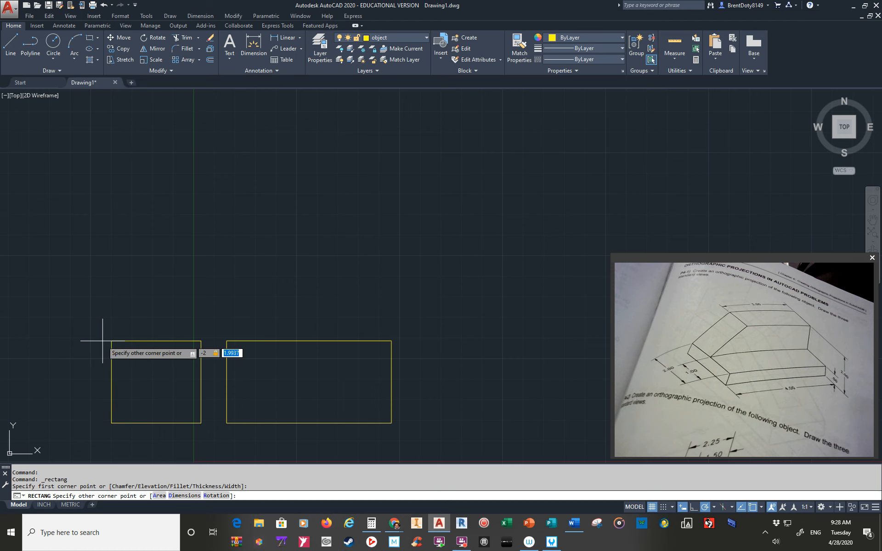
{"action": "type", "text": "2"}
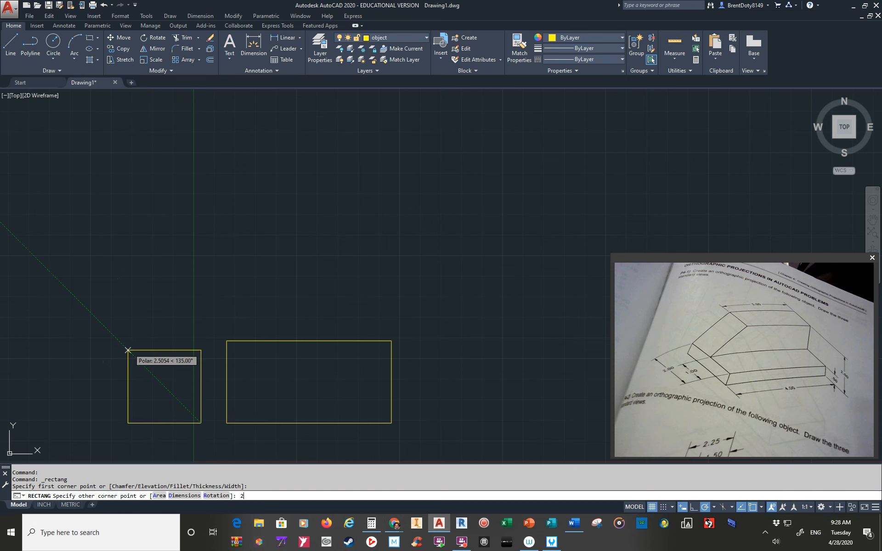
{"action": "key", "text": "Return"}
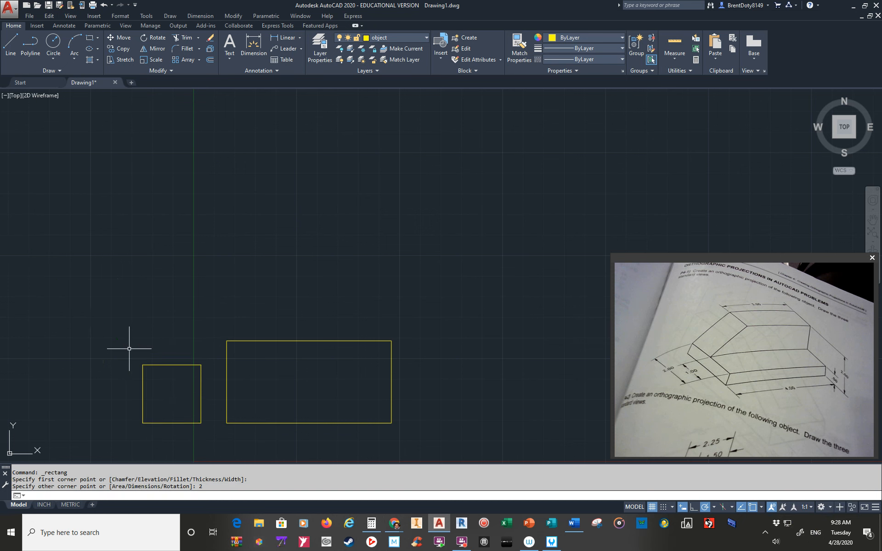
Draw the side-view square 2 wide and 2 high from the undersized square's lower-right corner, and erase the undersized square.
{"action": "right_click", "coordinate": [129, 349]}
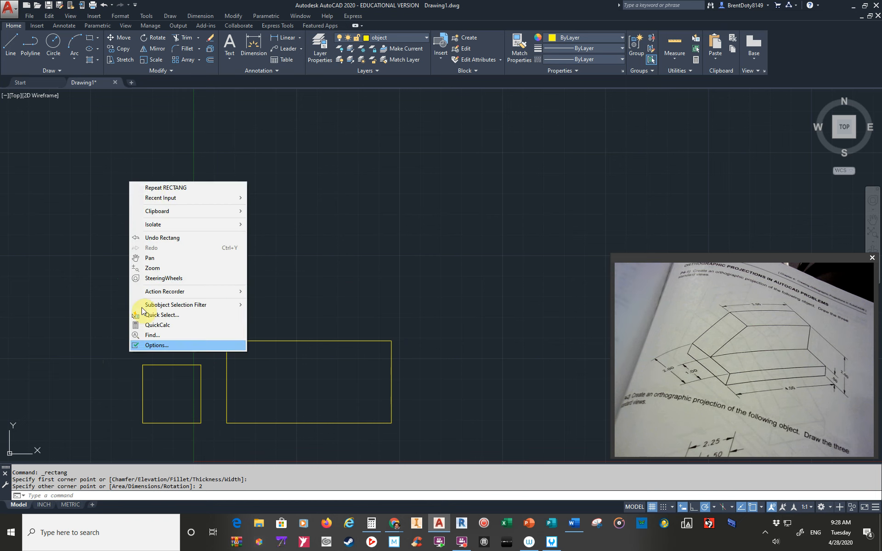
{"action": "left_click", "coordinate": [185, 188]}
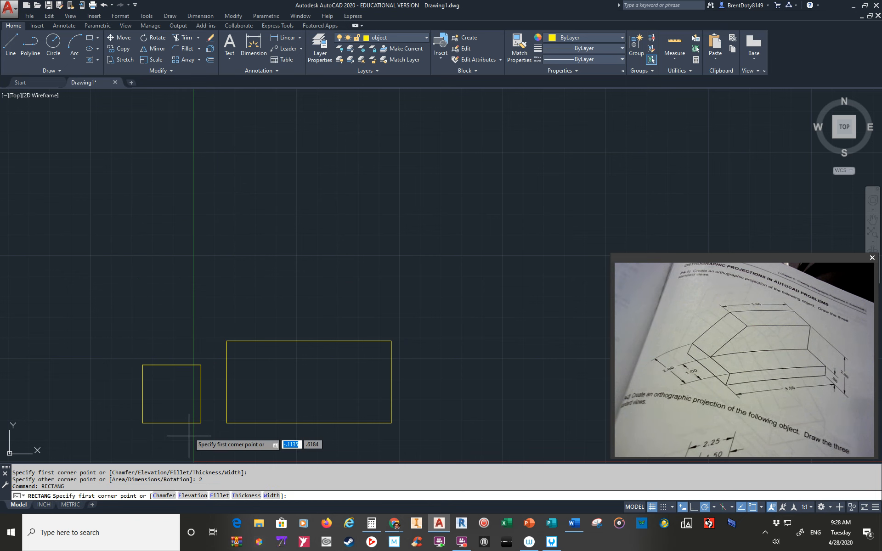
{"action": "left_click", "coordinate": [201, 423]}
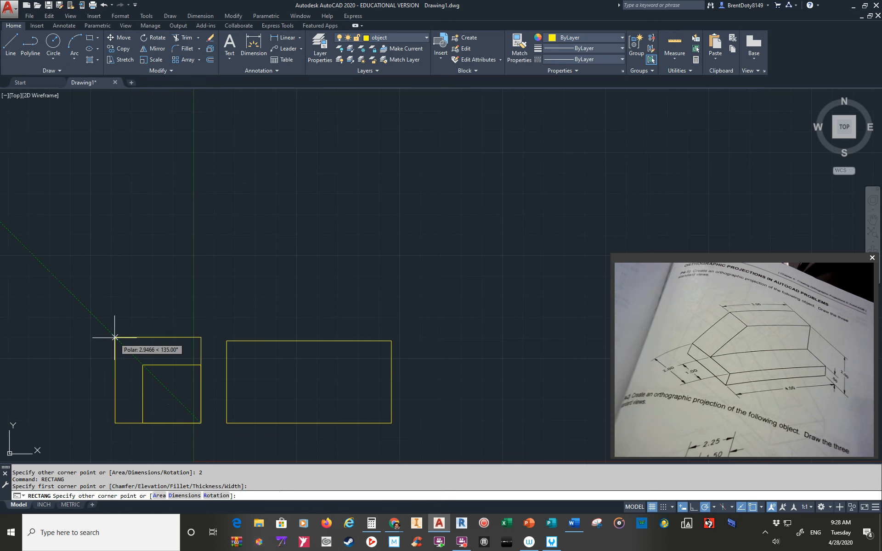
{"action": "type", "text": "-2"}
{"action": "key", "text": "Tab"}
{"action": "type", "text": "2"}
{"action": "key", "text": "Return"}
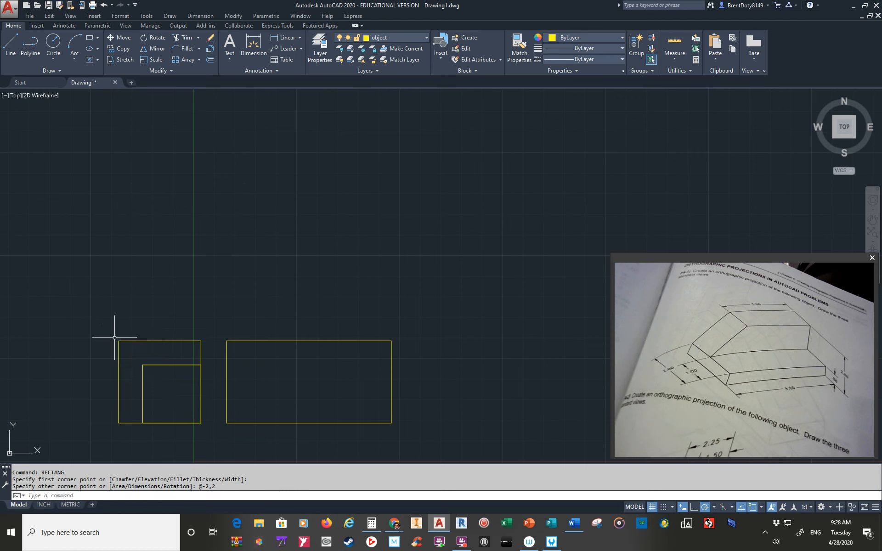
{"action": "left_click", "coordinate": [151, 365]}
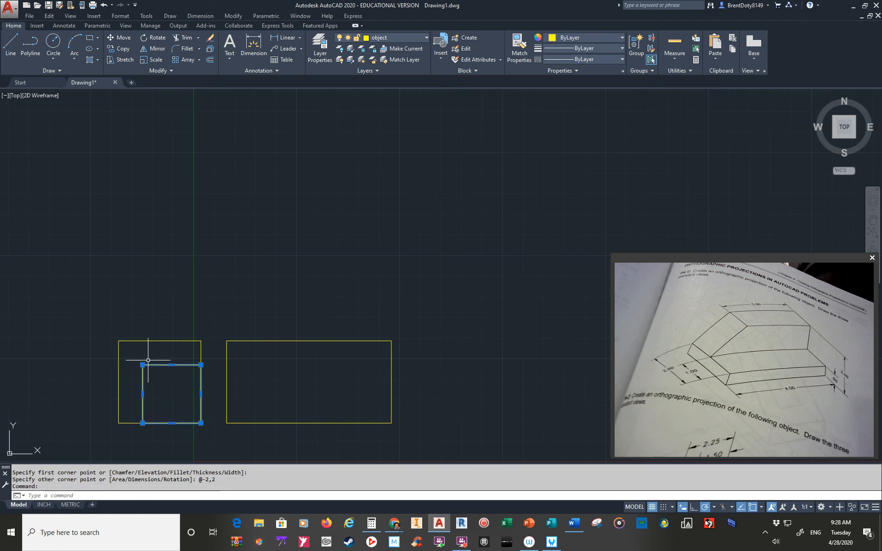
{"action": "key", "text": "Delete"}
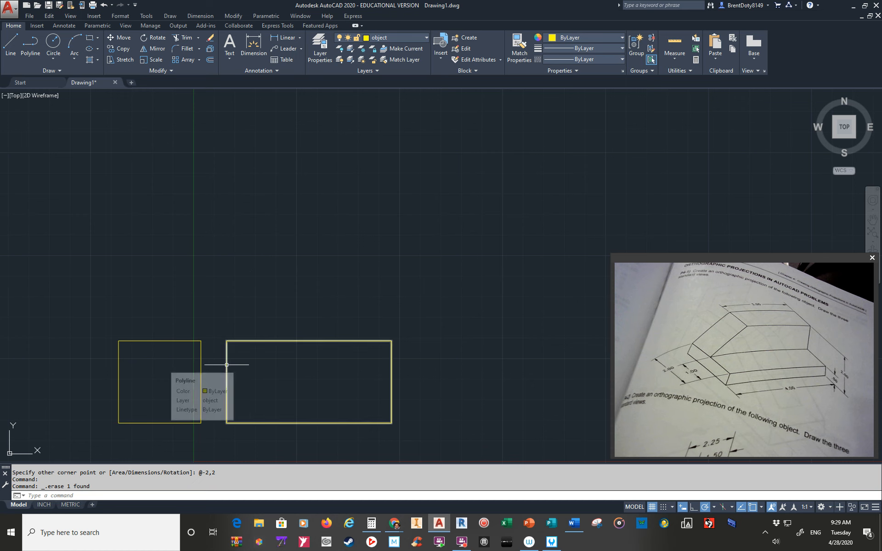
Draw the top-view rectangle 4 wide and 2 high, starting about 0.6 directly above the front view's upper-left corner.
{"action": "left_click", "coordinate": [90, 39]}
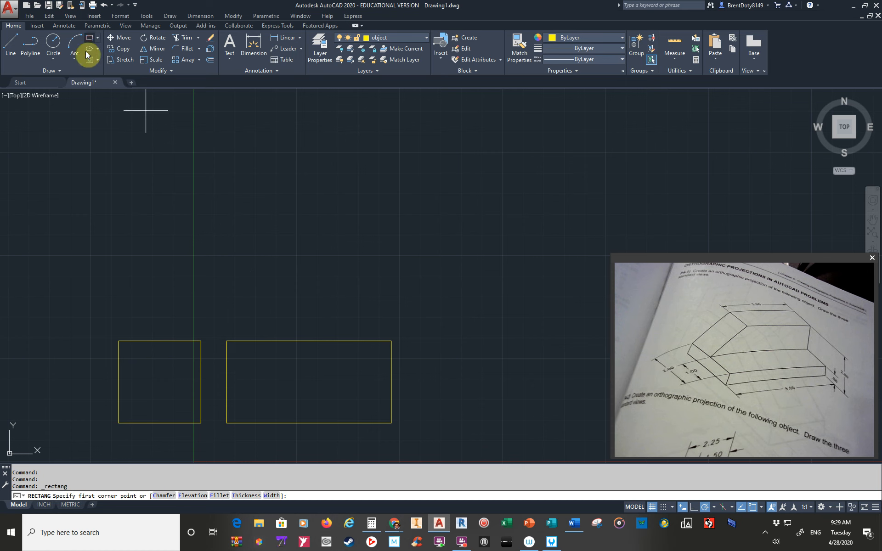
{"action": "left_click", "coordinate": [226, 315]}
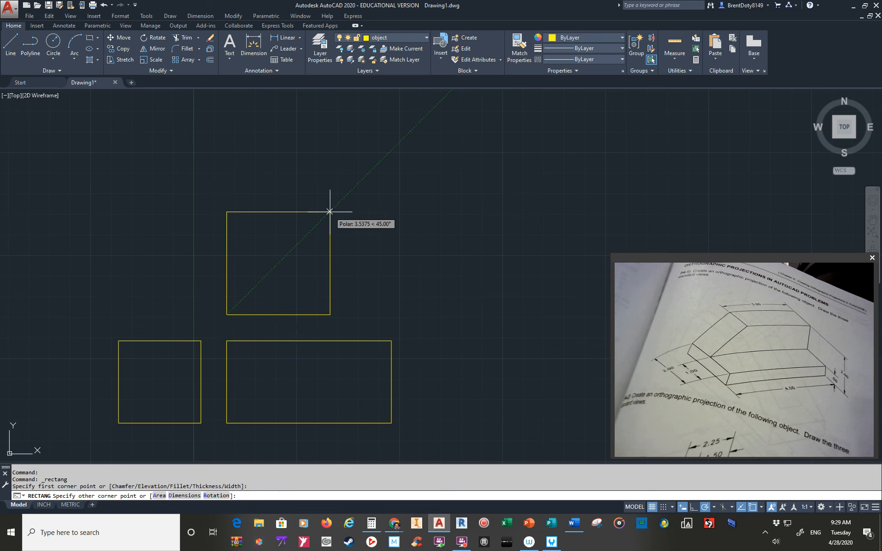
{"action": "type", "text": "@4,2"}
{"action": "key", "text": "Return"}
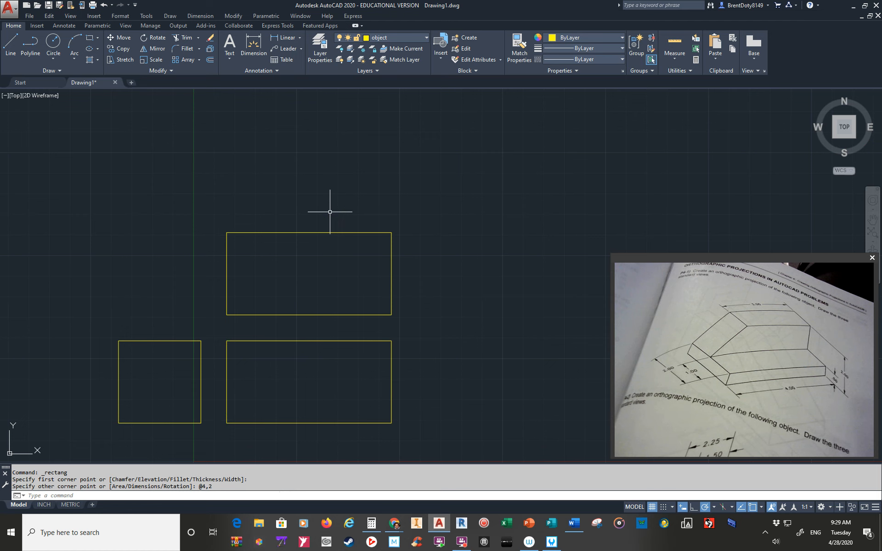
{"action": "left_click", "coordinate": [120, 53]}
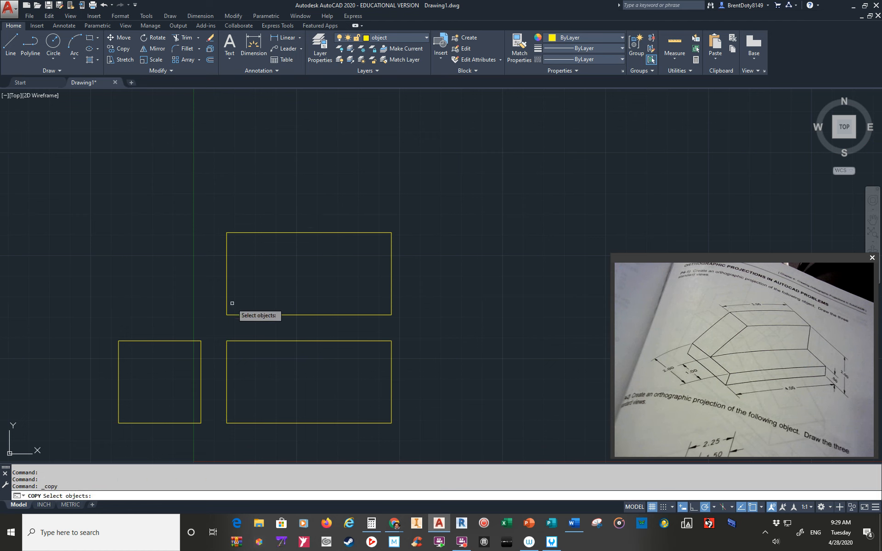
{"action": "left_click", "coordinate": [226, 360]}
{"action": "key", "text": "Return"}
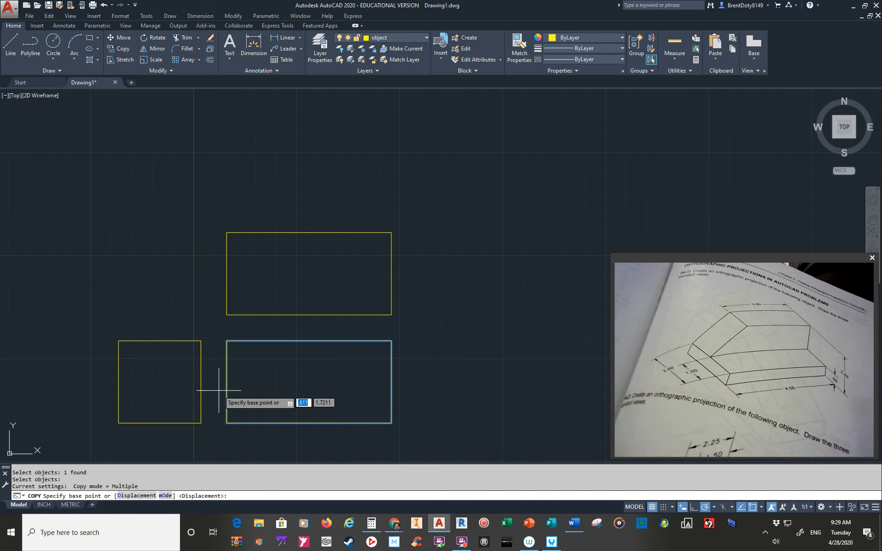
{"action": "left_click", "coordinate": [227, 424]}
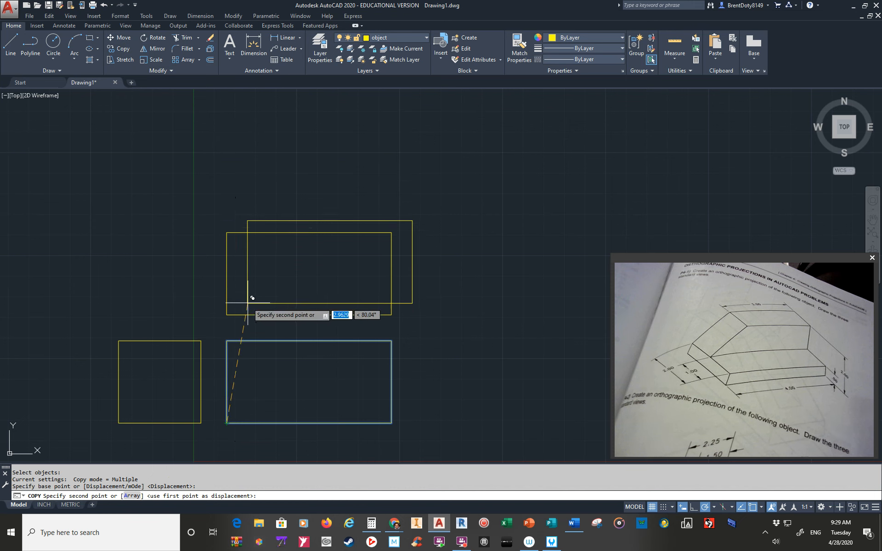
{"action": "key", "text": "Escape"}
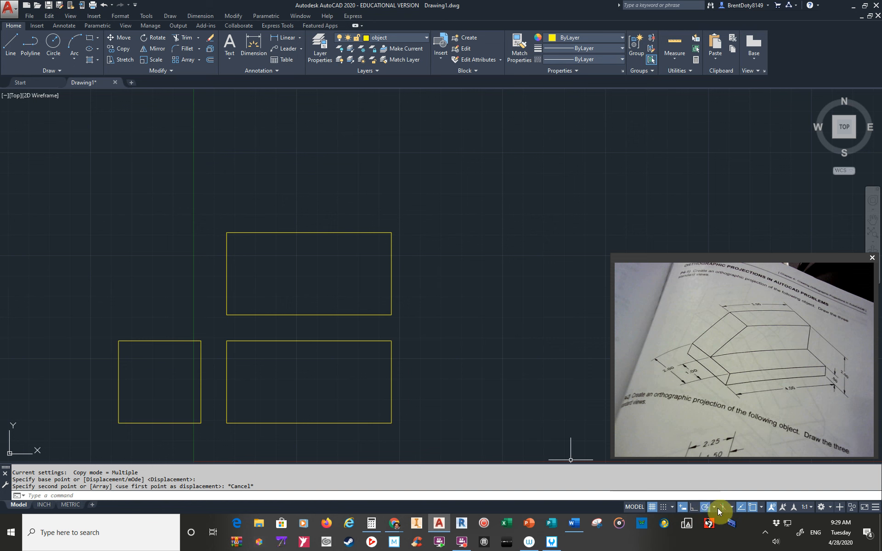
Check the polar tracking angle increments and which object snap modes are enabled.
{"action": "left_click", "coordinate": [715, 506]}
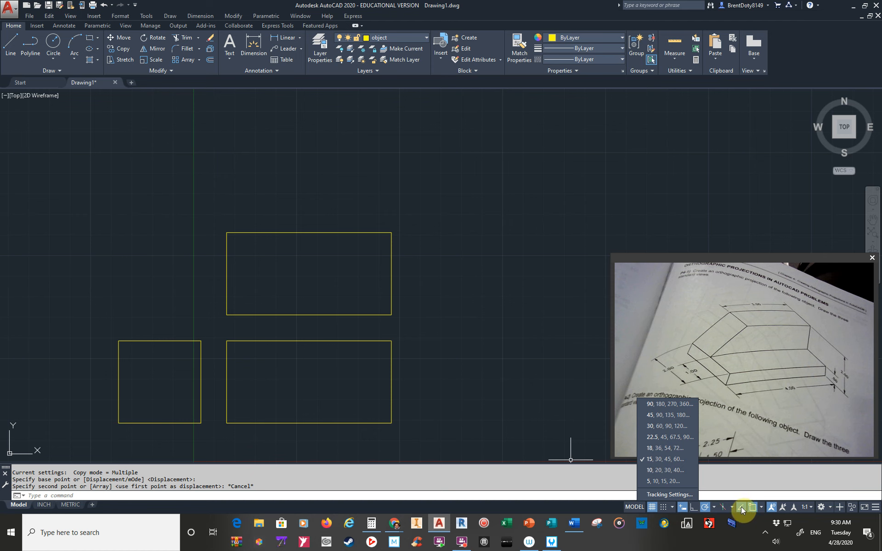
{"action": "left_click", "coordinate": [743, 481]}
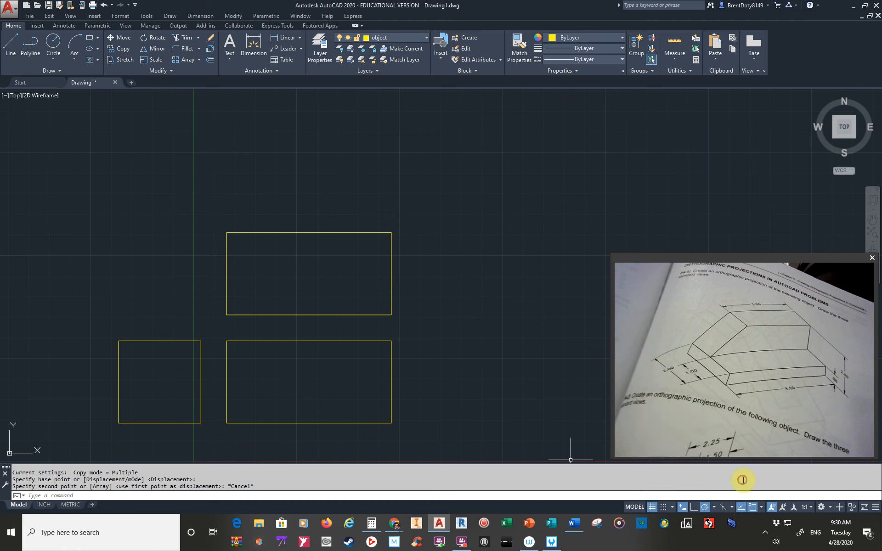
{"action": "left_click", "coordinate": [761, 507]}
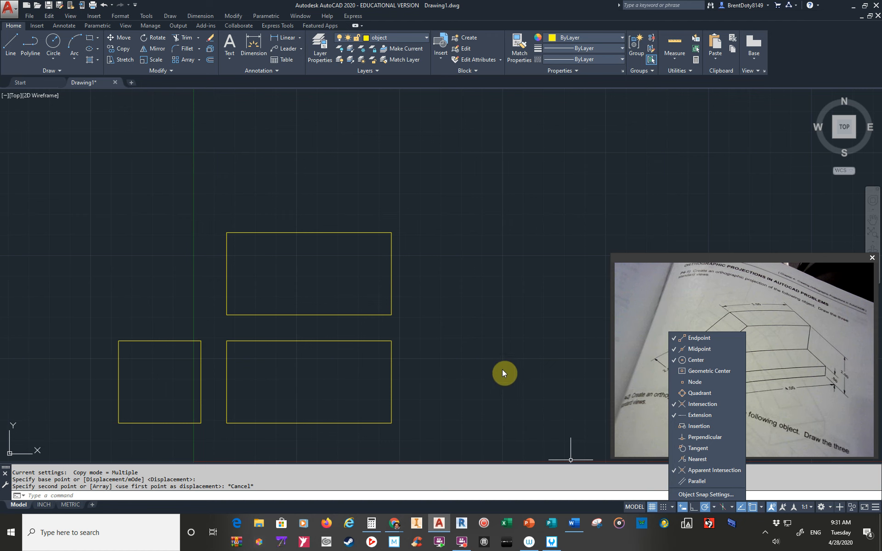
{"action": "left_click", "coordinate": [471, 378]}
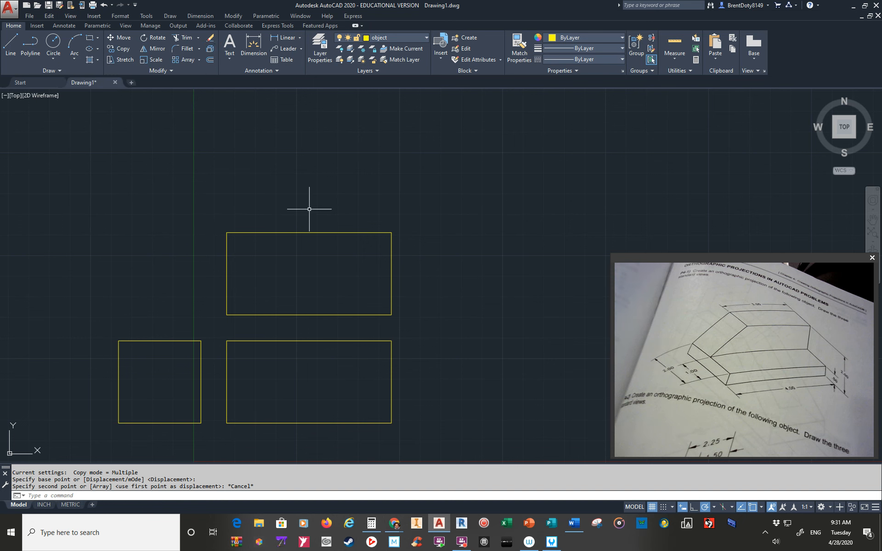
Explode the front, side and top view rectangles into separate lines.
{"action": "type", "text": "EX"}
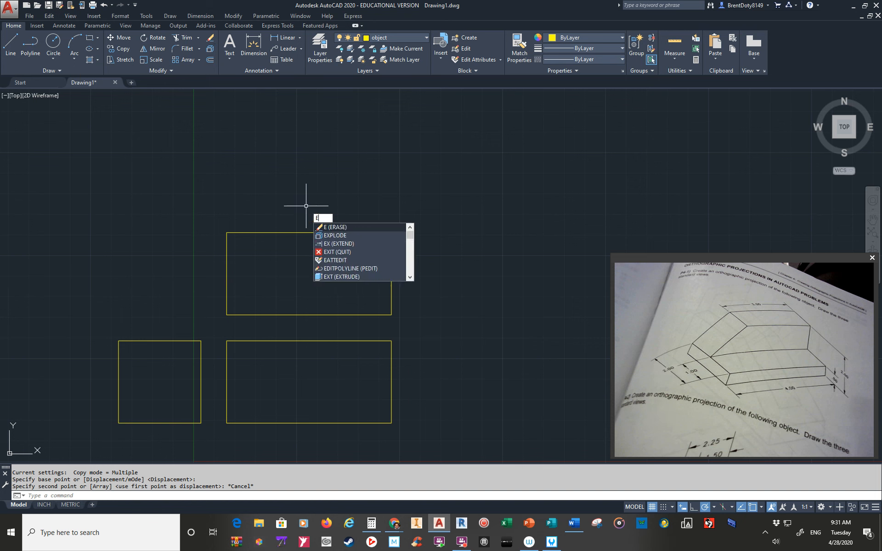
{"action": "left_click", "coordinate": [333, 237]}
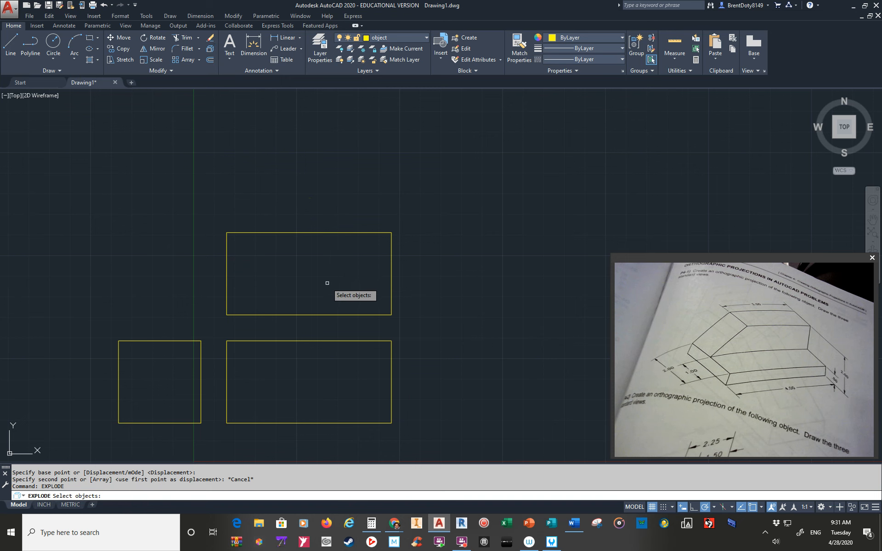
{"action": "left_click", "coordinate": [327, 301]}
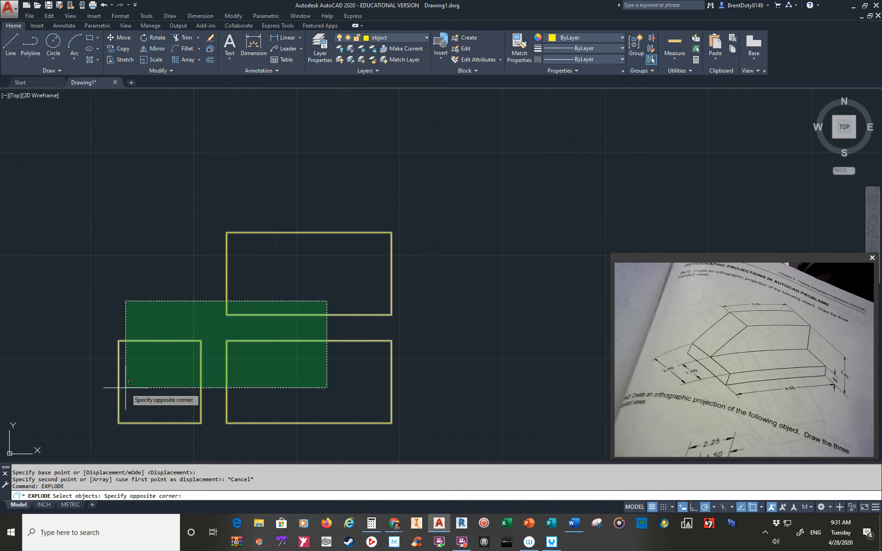
{"action": "left_click", "coordinate": [167, 392]}
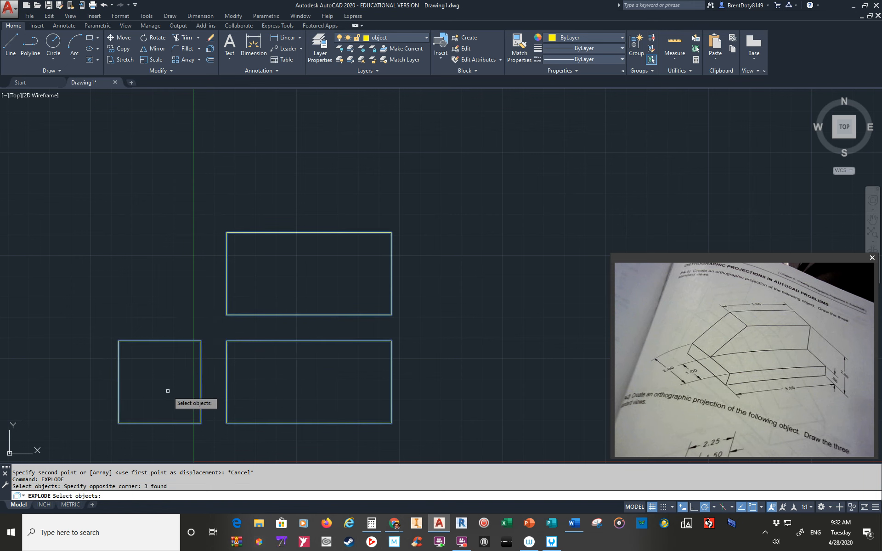
{"action": "key", "text": "Return"}
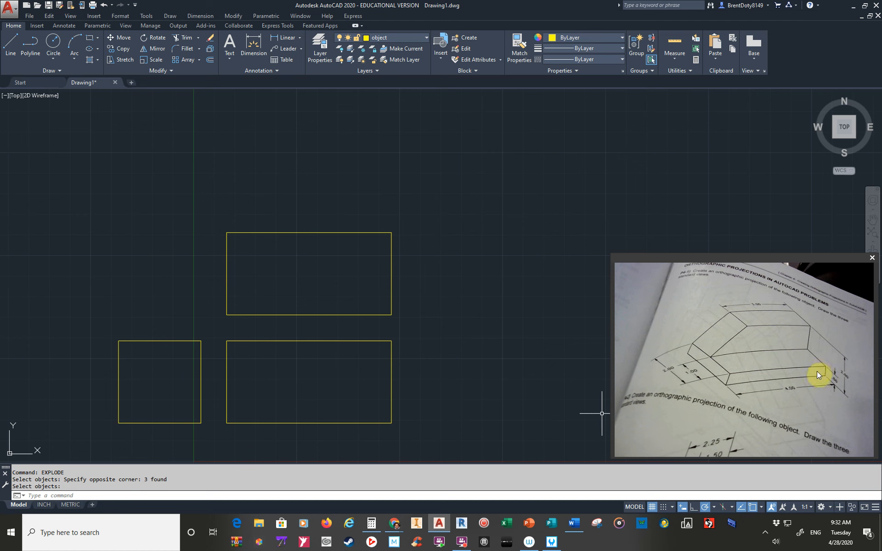
{"action": "key", "text": "Return"}
Offset the bottom edges of the front view and the side view upward by 0.5.
{"action": "type", "text": "o"}
{"action": "key", "text": "Return"}
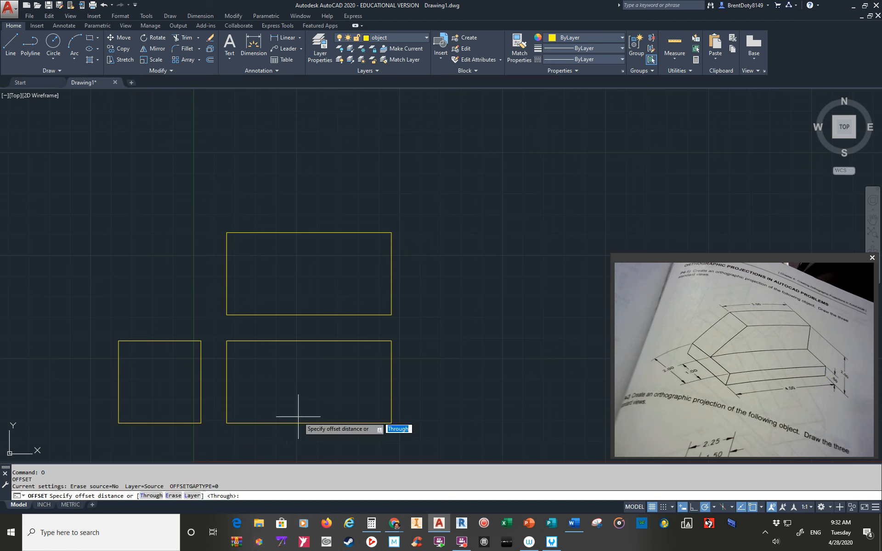
{"action": "type", "text": ".5"}
{"action": "key", "text": "Return"}
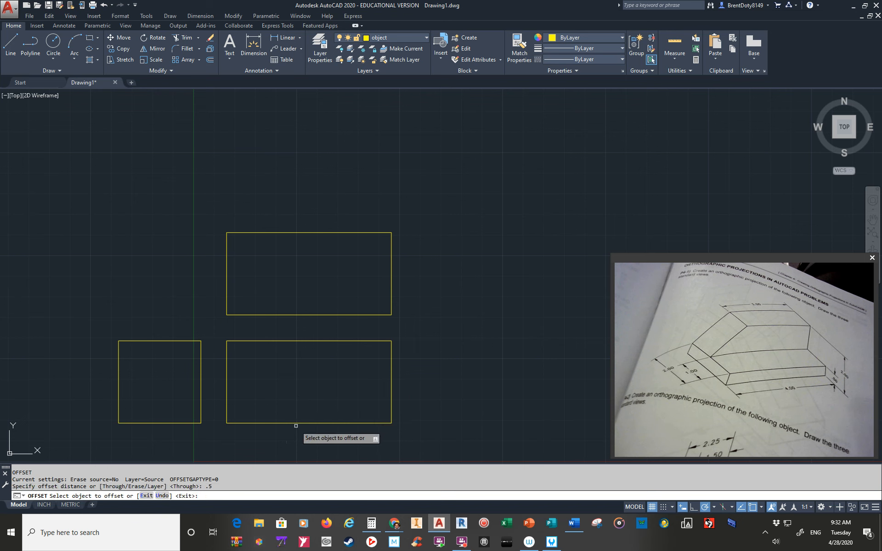
{"action": "left_click", "coordinate": [297, 423]}
{"action": "left_click", "coordinate": [299, 399]}
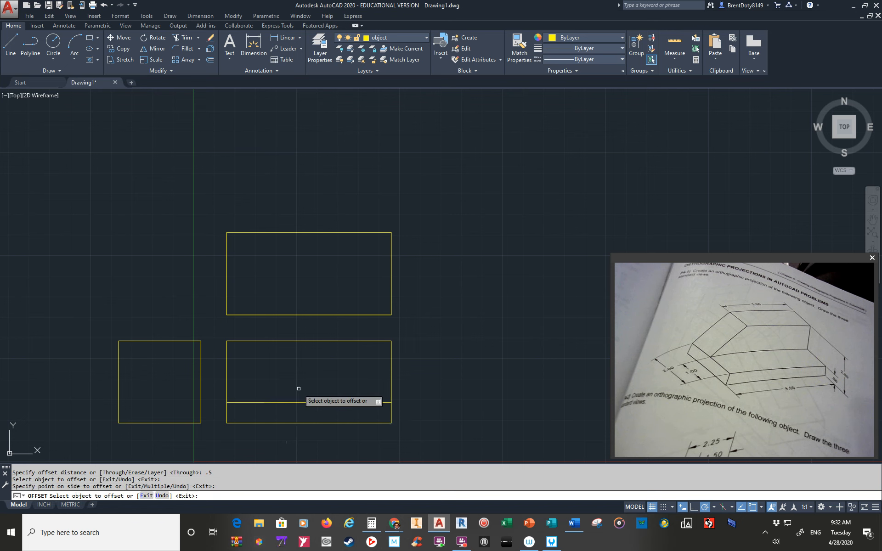
{"action": "left_click", "coordinate": [174, 422]}
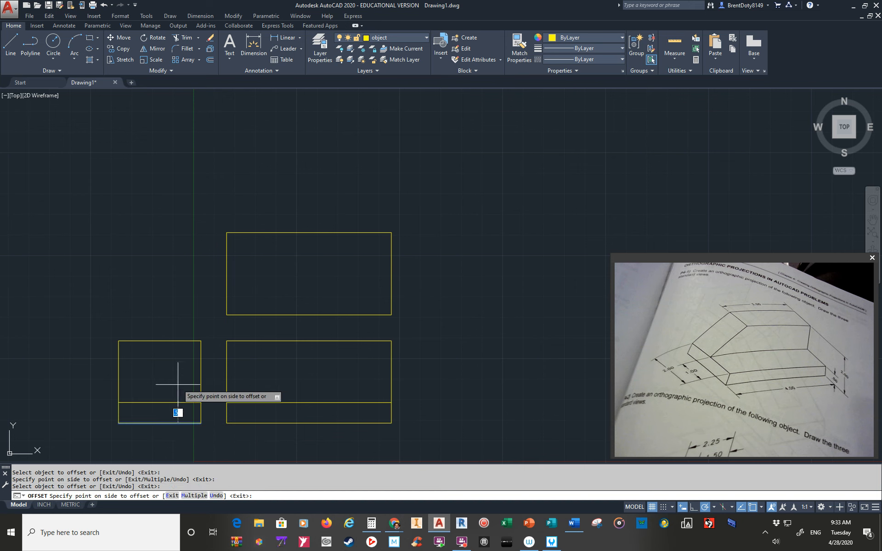
{"action": "left_click", "coordinate": [178, 386]}
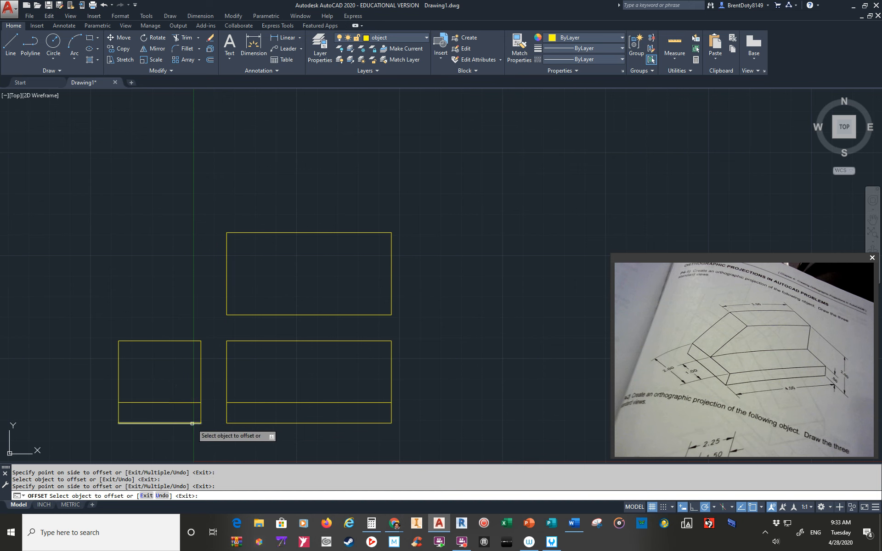
{"action": "key", "text": "Return"}
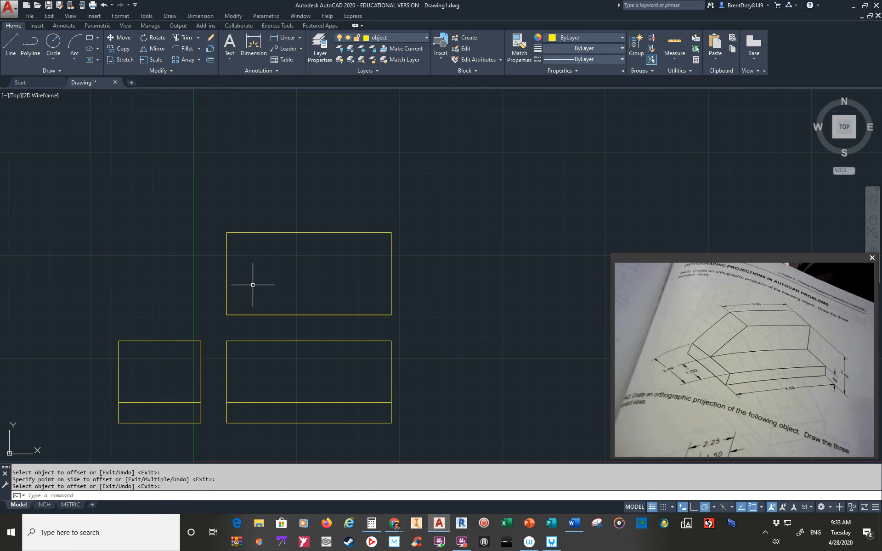
Draw a miter line at 135°, about 3.3 long, from where the side view's right edge and top view's bottom edge align.
{"action": "left_click", "coordinate": [8, 45]}
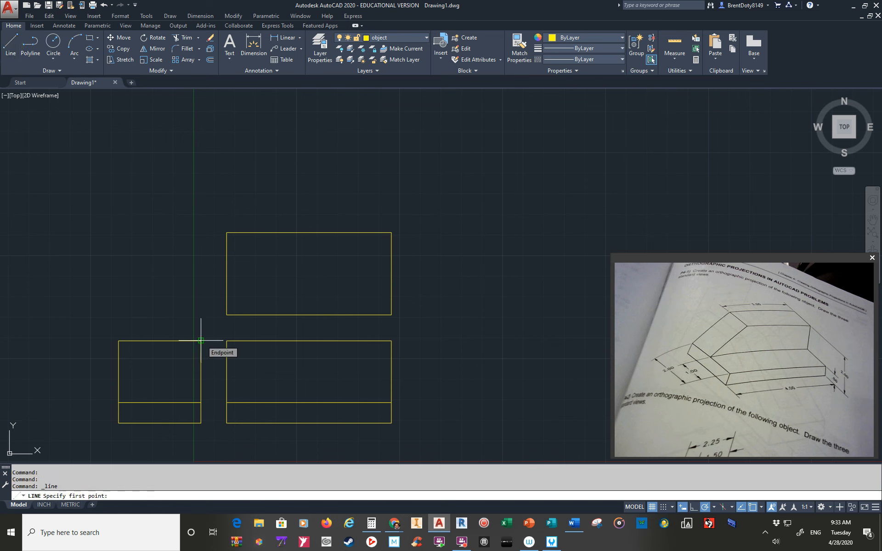
{"action": "left_click", "coordinate": [201, 315]}
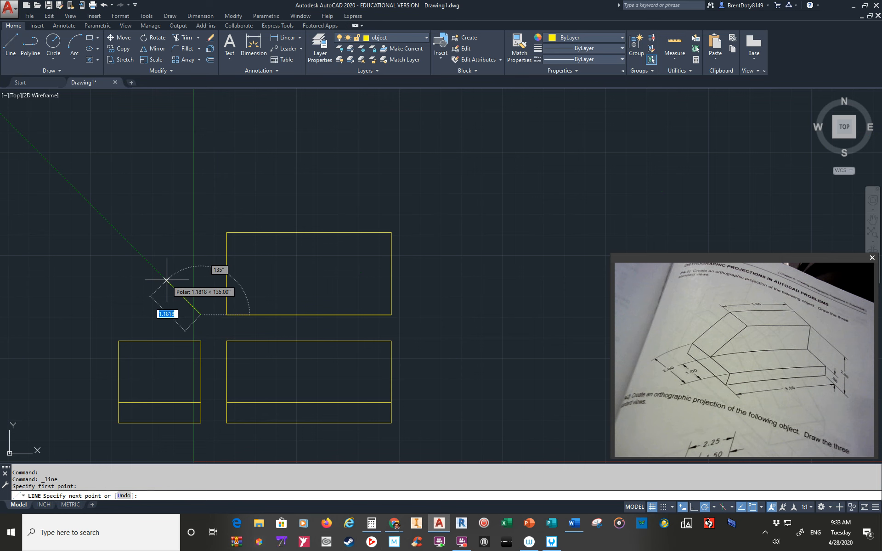
{"action": "left_click", "coordinate": [100, 221]}
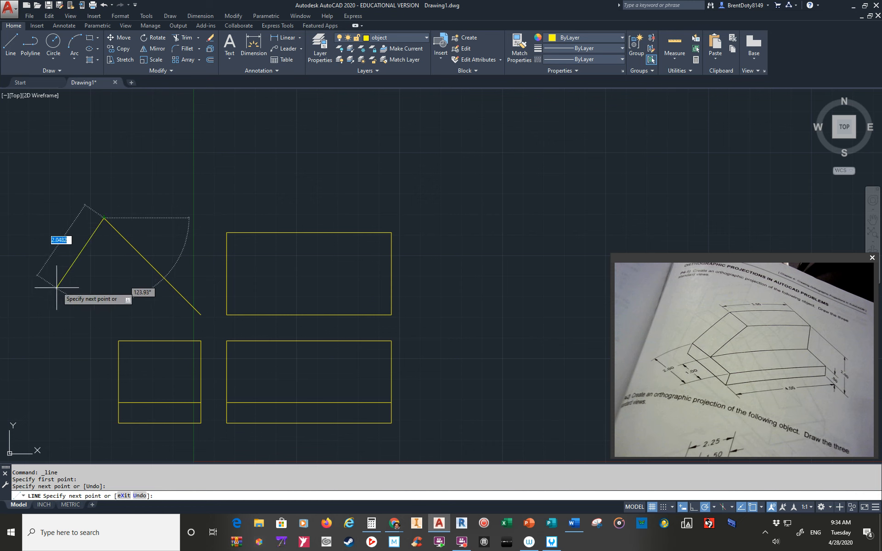
{"action": "key", "text": "Return"}
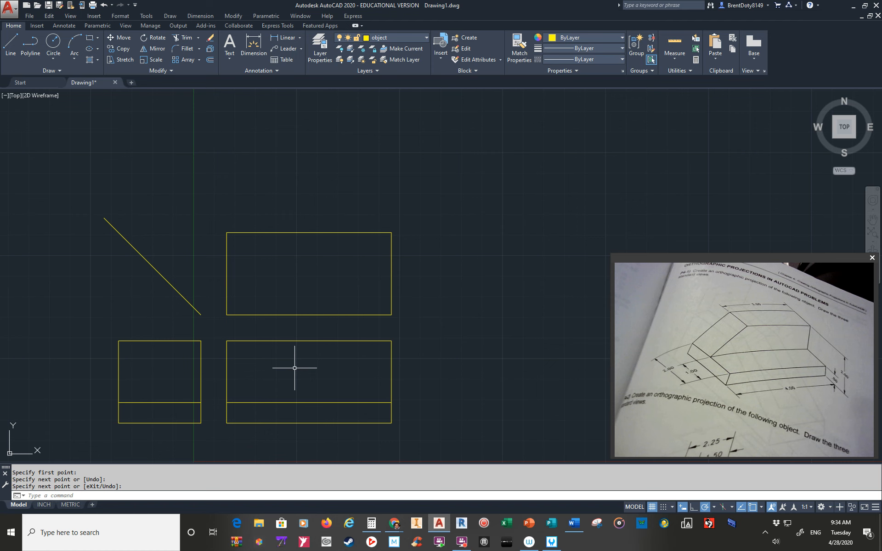
Offset the top view's bottom edge upward by 1.
{"action": "left_click", "coordinate": [210, 60]}
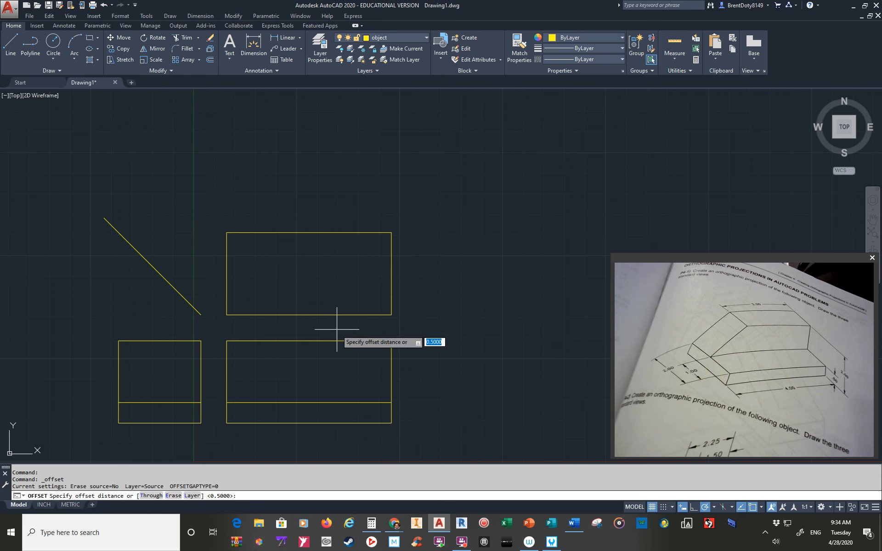
{"action": "type", "text": "1"}
{"action": "key", "text": "Return"}
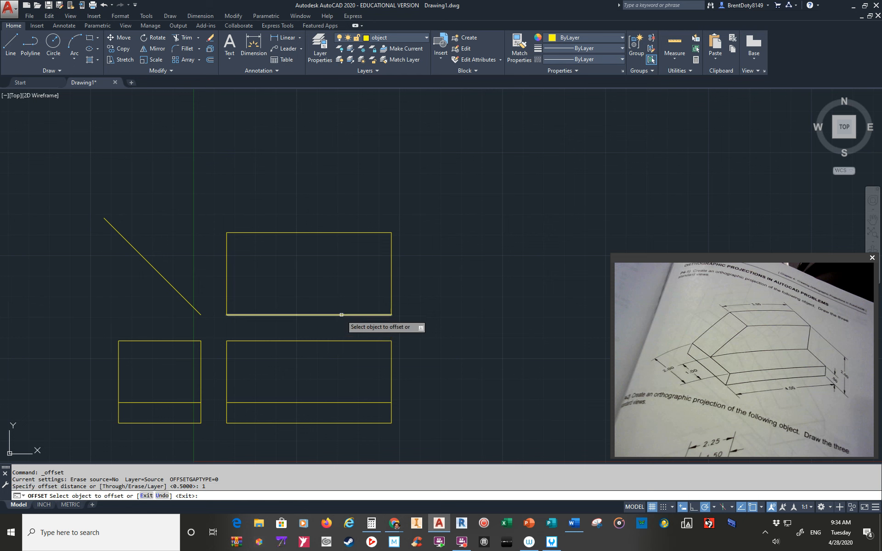
{"action": "left_click", "coordinate": [341, 315]}
{"action": "left_click", "coordinate": [335, 276]}
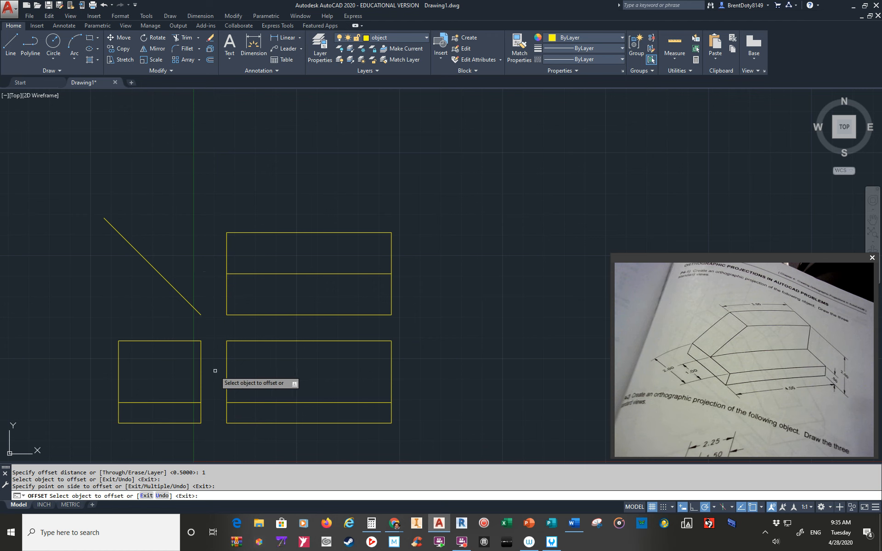
{"action": "key", "text": "Return"}
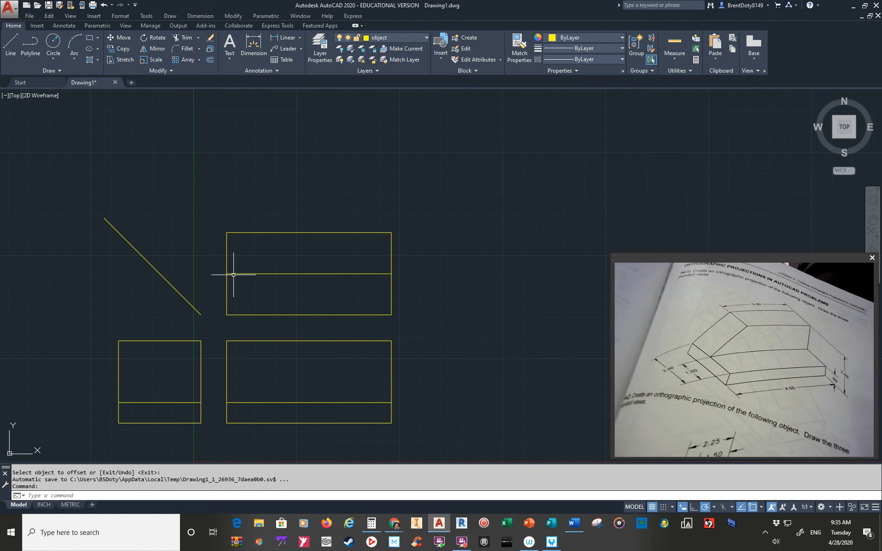
Draw a projection line from the top view's middle line left to the miter line and down to the side view's inner horizontal line.
{"action": "left_click", "coordinate": [11, 51]}
{"action": "left_click", "coordinate": [226, 273]}
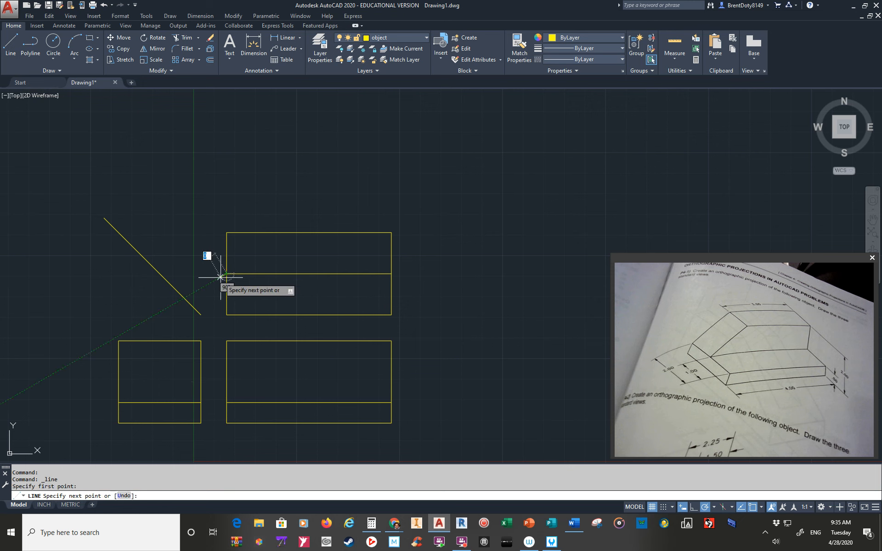
{"action": "left_click", "coordinate": [159, 273]}
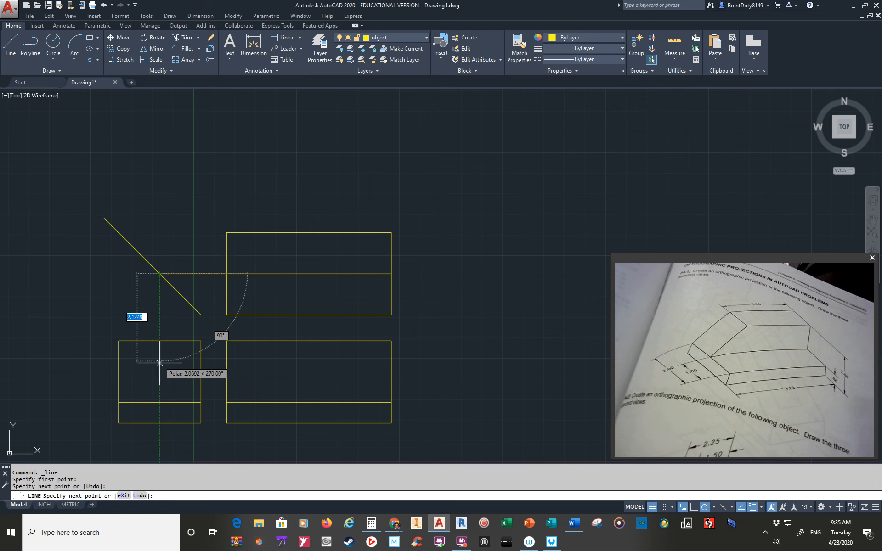
{"action": "left_click", "coordinate": [160, 402]}
{"action": "key", "text": "Return"}
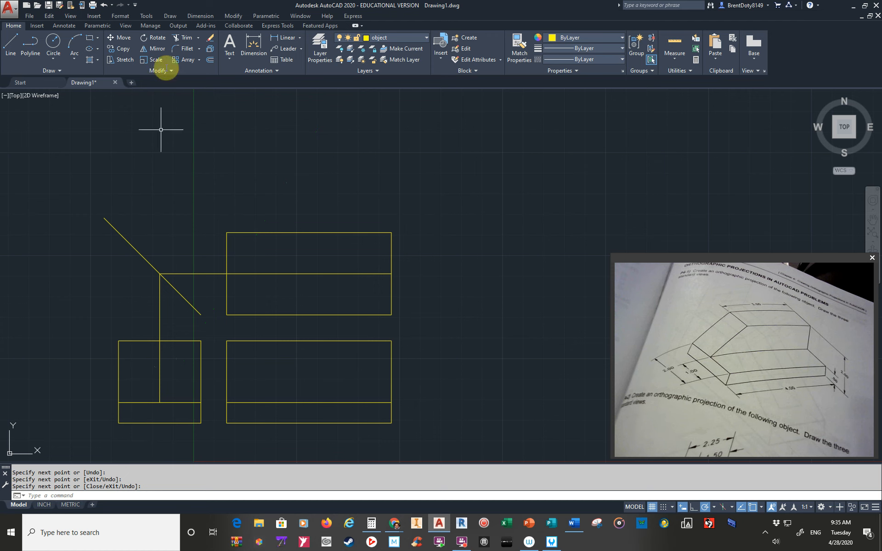
Trim the projection line above the side view and the side view's top edge to the right of that line.
{"action": "left_click", "coordinate": [187, 40]}
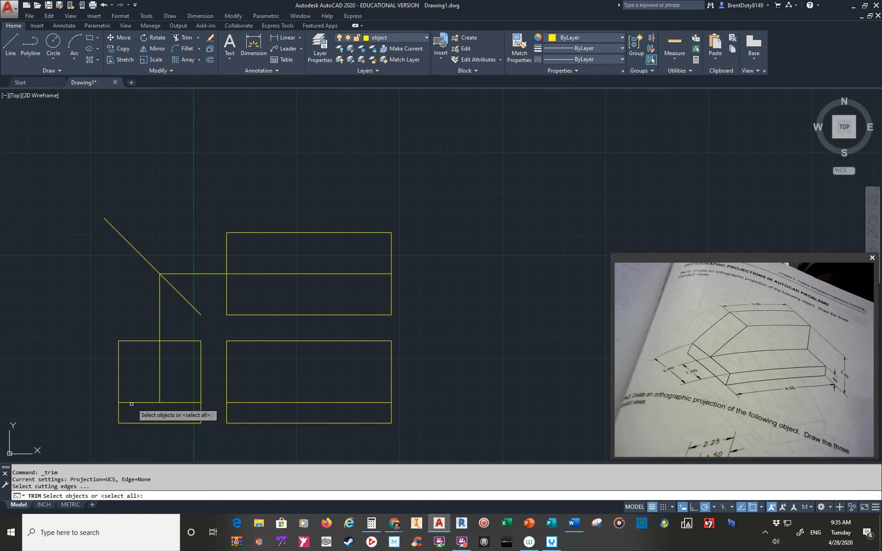
{"action": "left_click", "coordinate": [173, 324]}
{"action": "left_click", "coordinate": [144, 369]}
{"action": "key", "text": "Return"}
{"action": "left_click", "coordinate": [161, 317]}
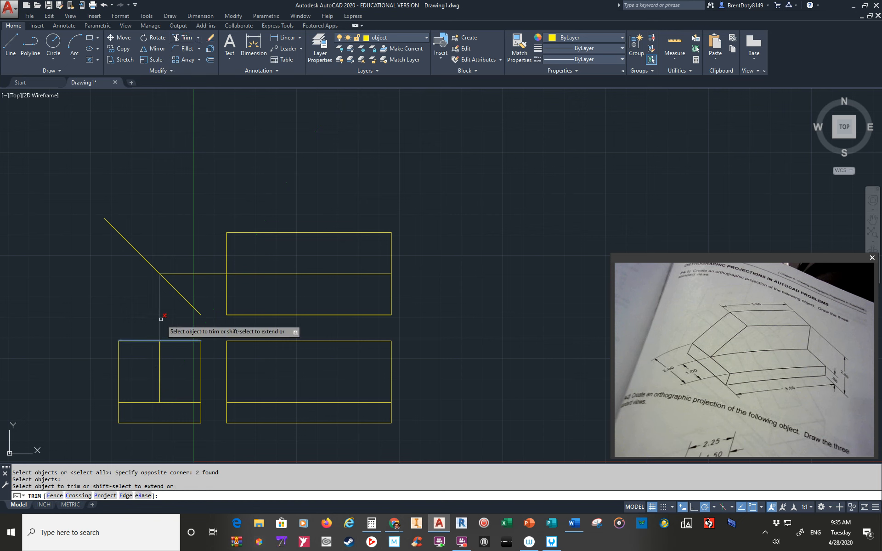
{"action": "left_click", "coordinate": [173, 341]}
{"action": "key", "text": "Return"}
Trim the side view's right edge above its inner horizontal line.
{"action": "key", "text": "Return"}
{"action": "left_click", "coordinate": [183, 403]}
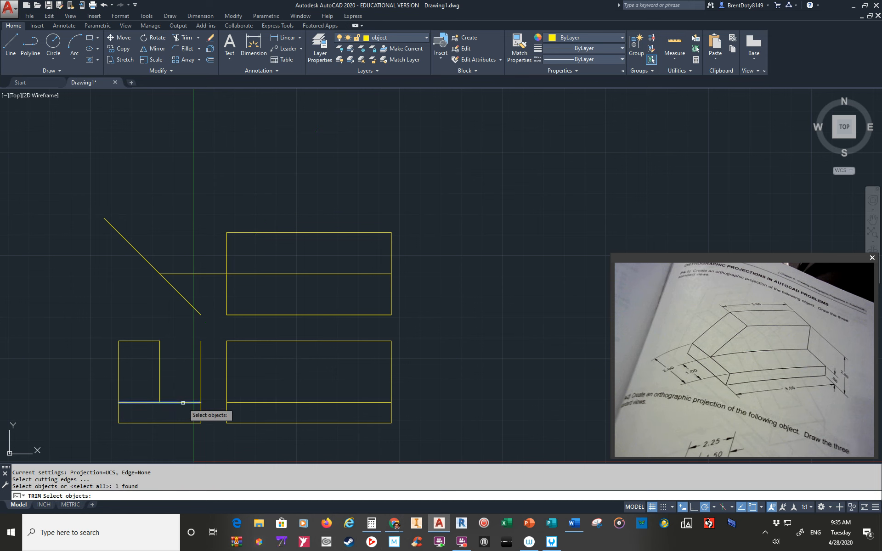
{"action": "key", "text": "Return"}
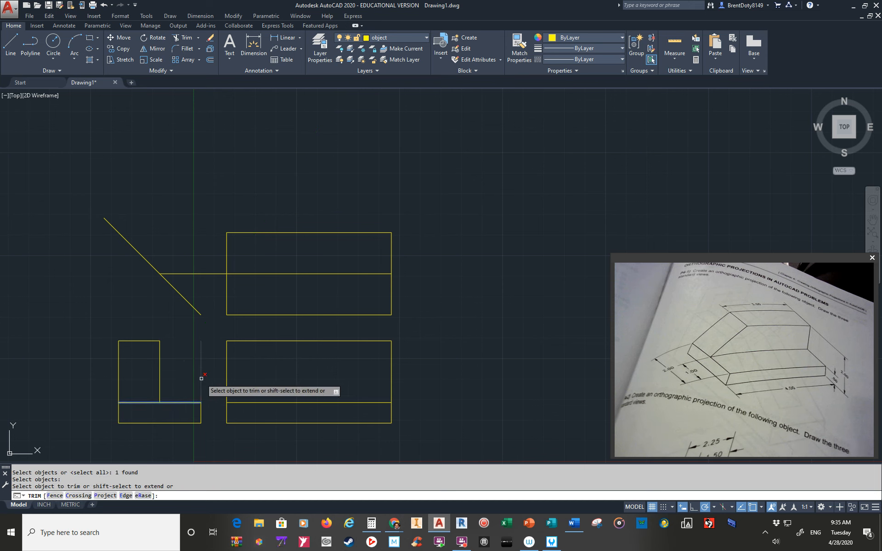
{"action": "left_click", "coordinate": [201, 378]}
{"action": "key", "text": "Return"}
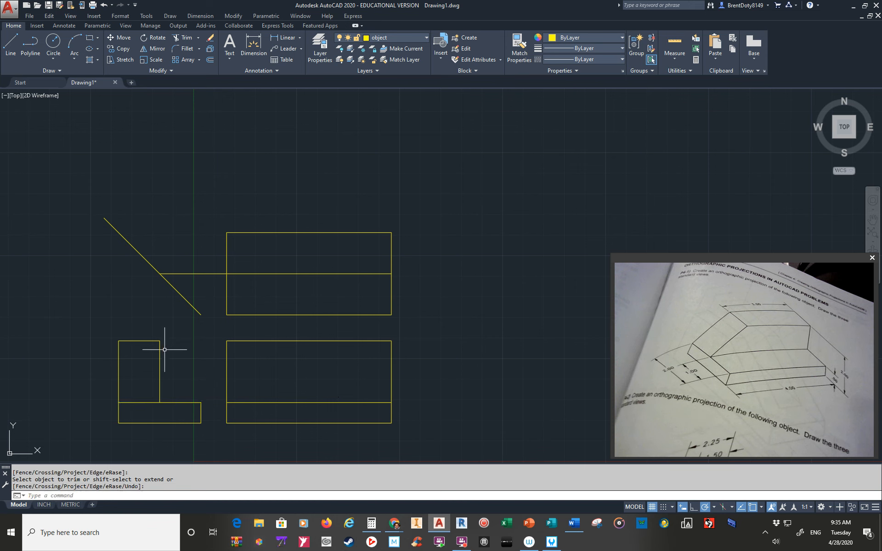
Undo the trims made on the side view and its projection line.
{"action": "type", "text": "U"}
{"action": "type", "text": "u"}
{"action": "key", "text": "Return"}
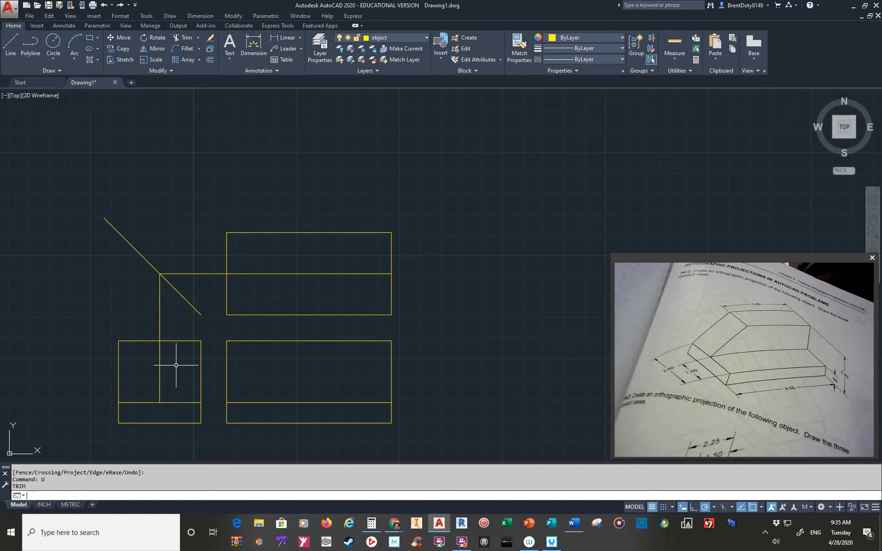
Trim the side view into an L-shaped profile, removing its upper-right corner edges and the vertical projection line above its top edge.
{"action": "type", "text": "tr"}
{"action": "key", "text": "Return"}
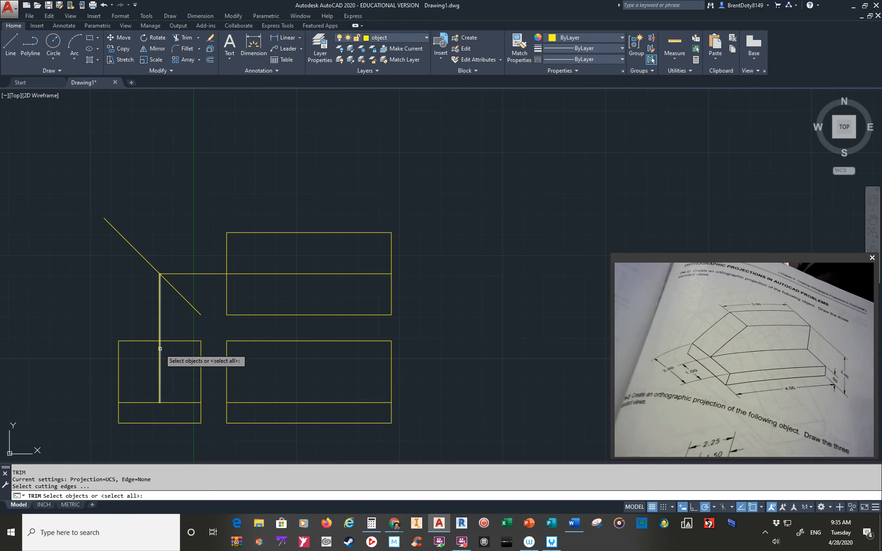
{"action": "left_click", "coordinate": [160, 348]}
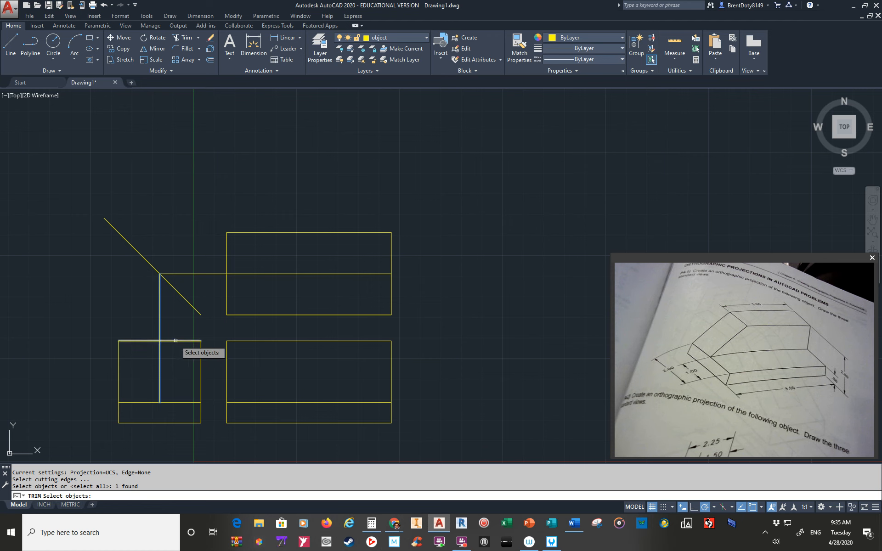
{"action": "left_click", "coordinate": [175, 340]}
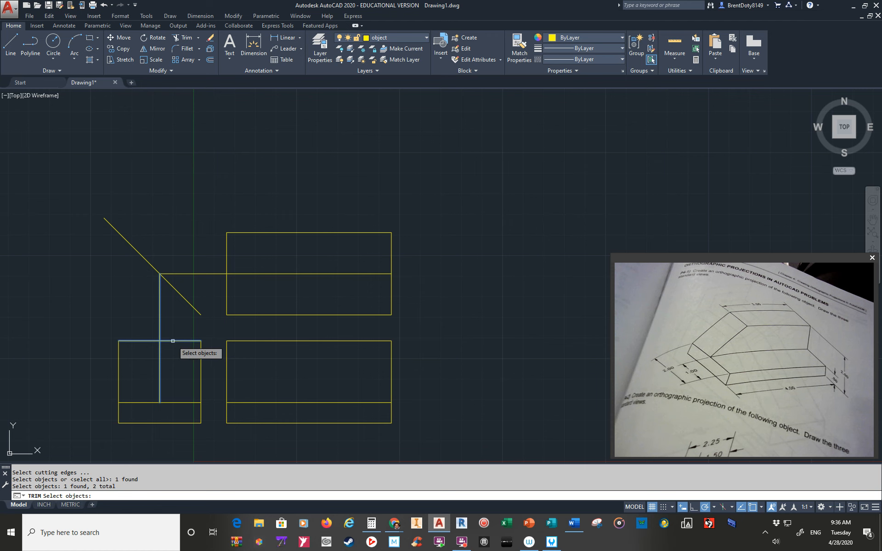
{"action": "left_click", "coordinate": [174, 402]}
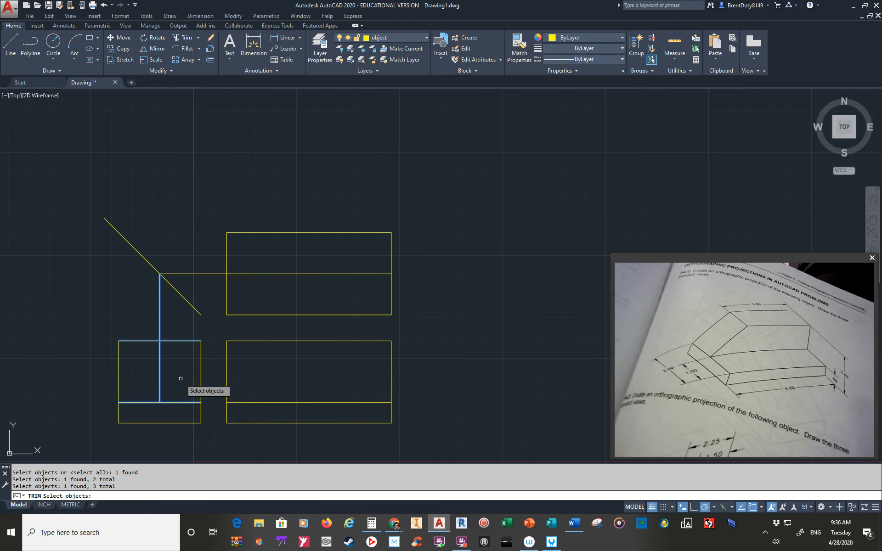
{"action": "key", "text": "Return"}
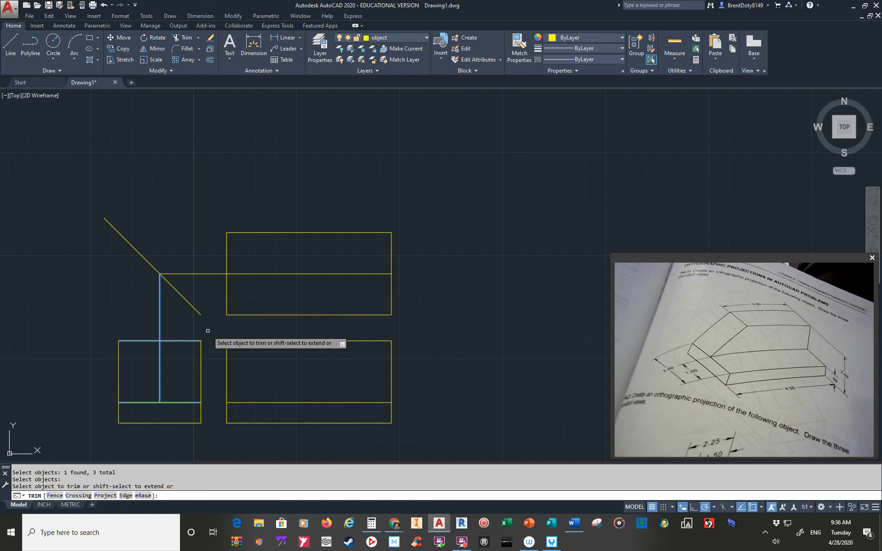
{"action": "left_click", "coordinate": [207, 331]}
{"action": "left_click", "coordinate": [175, 357]}
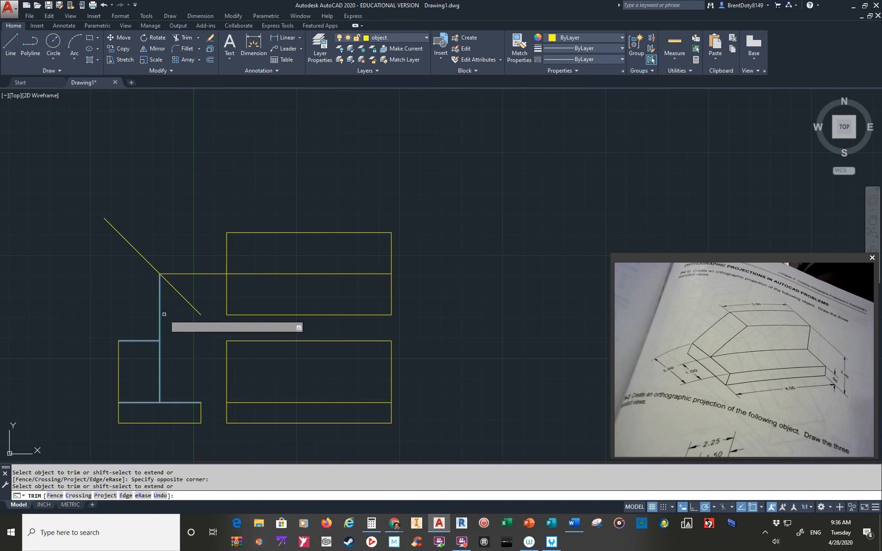
{"action": "left_click", "coordinate": [168, 306]}
{"action": "left_click", "coordinate": [142, 318]}
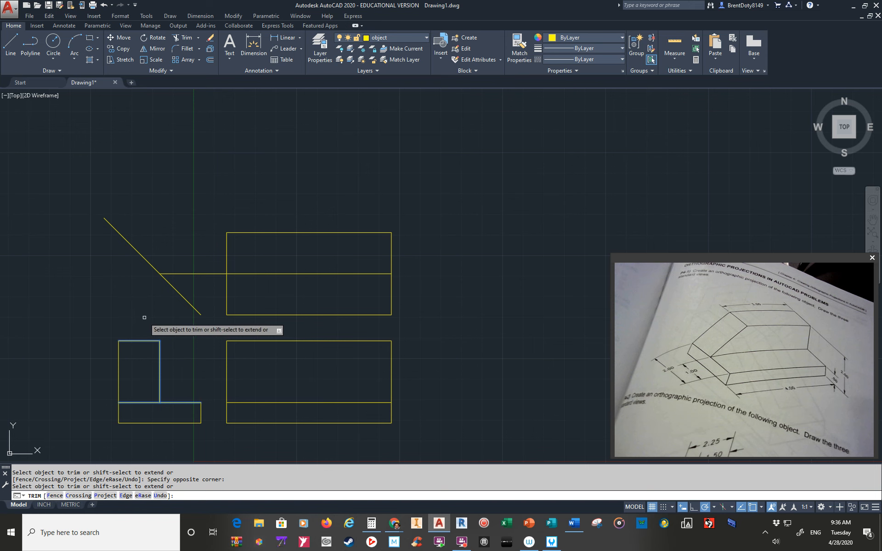
{"action": "key", "text": "Return"}
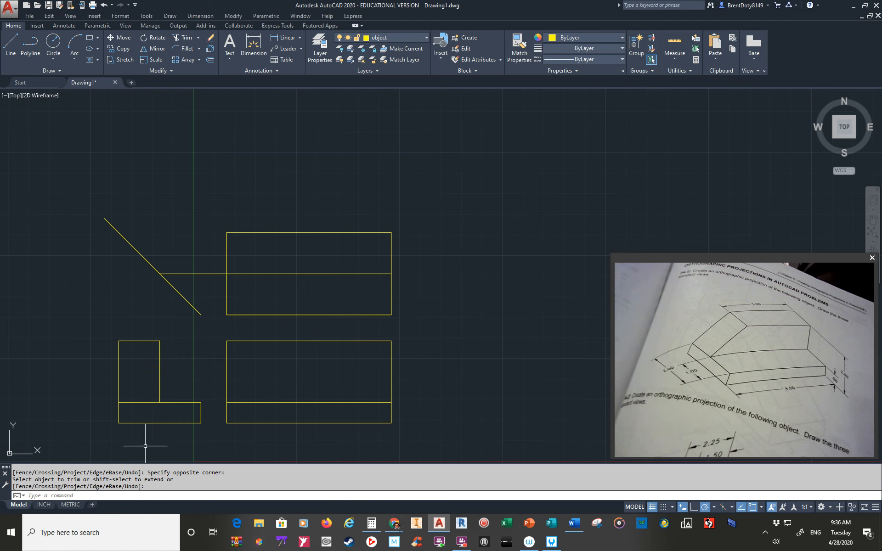
Delete the leftover horizontal projection line and the diagonal miter line.
{"action": "key", "text": "Return"}
{"action": "left_click", "coordinate": [178, 273]}
{"action": "key", "text": "Delete"}
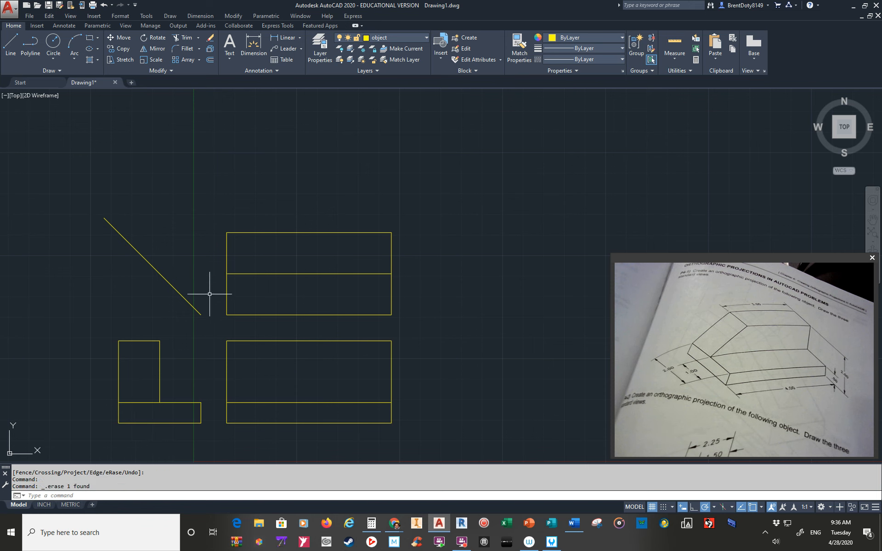
{"action": "left_click", "coordinate": [179, 293]}
{"action": "key", "text": "Delete"}
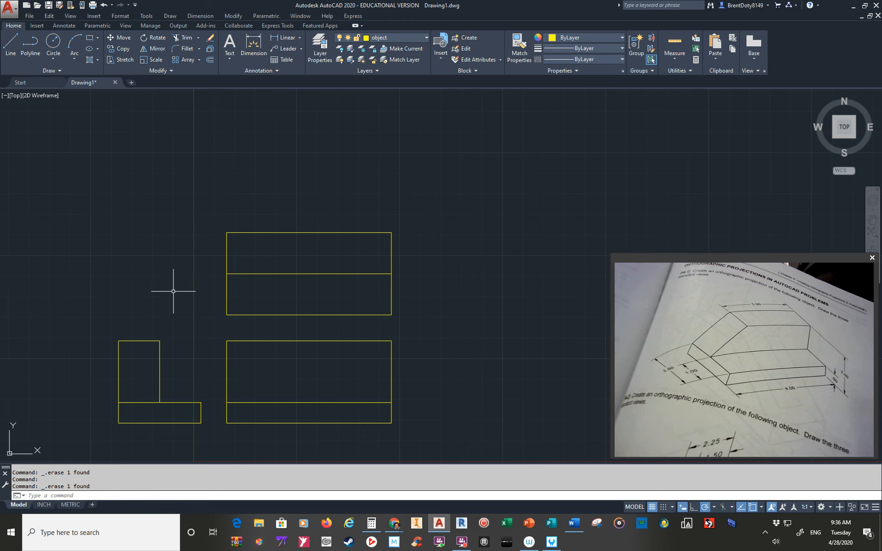
Offset the top view's right edge 3 units to the left, inside the view.
{"action": "left_click", "coordinate": [210, 61]}
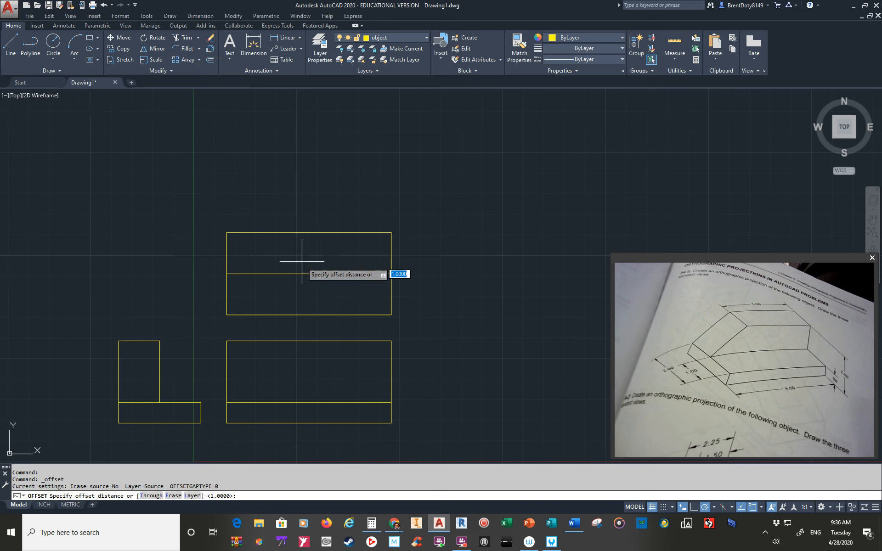
{"action": "type", "text": "3"}
{"action": "key", "text": "Return"}
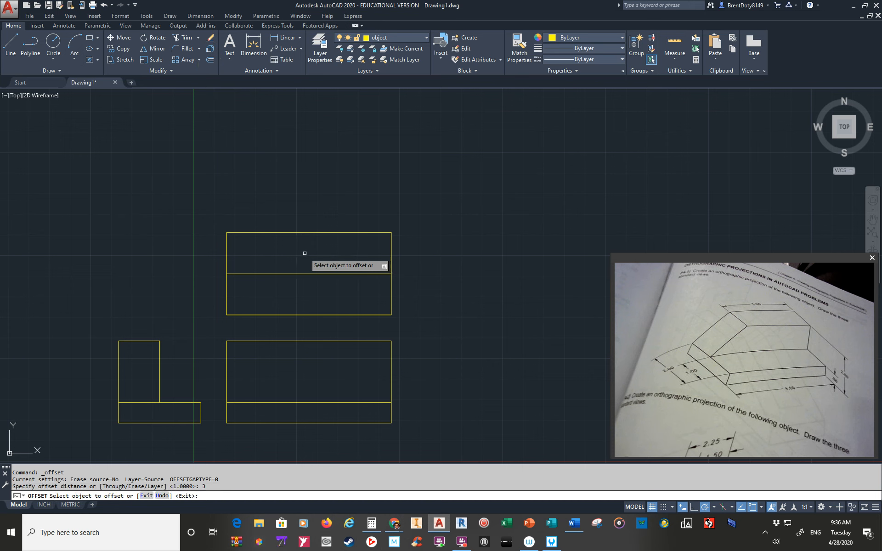
{"action": "left_click", "coordinate": [391, 241]}
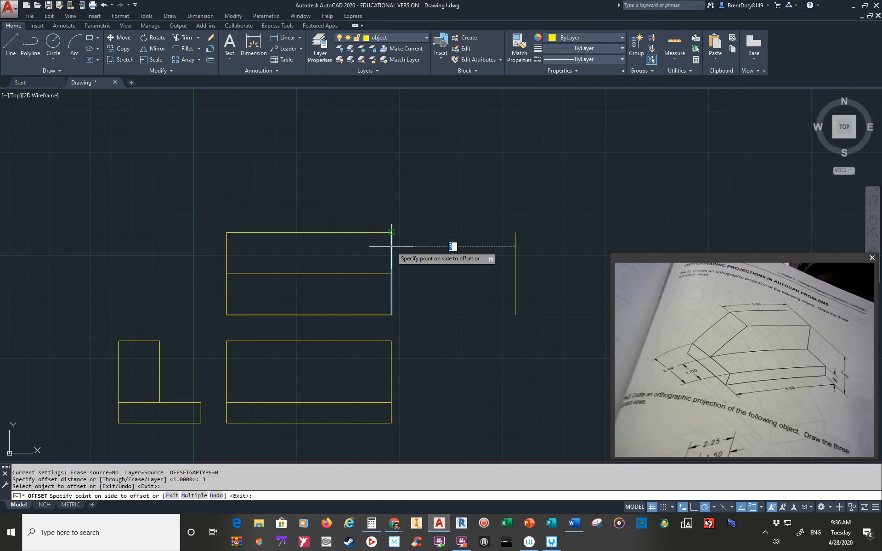
{"action": "left_click", "coordinate": [301, 251]}
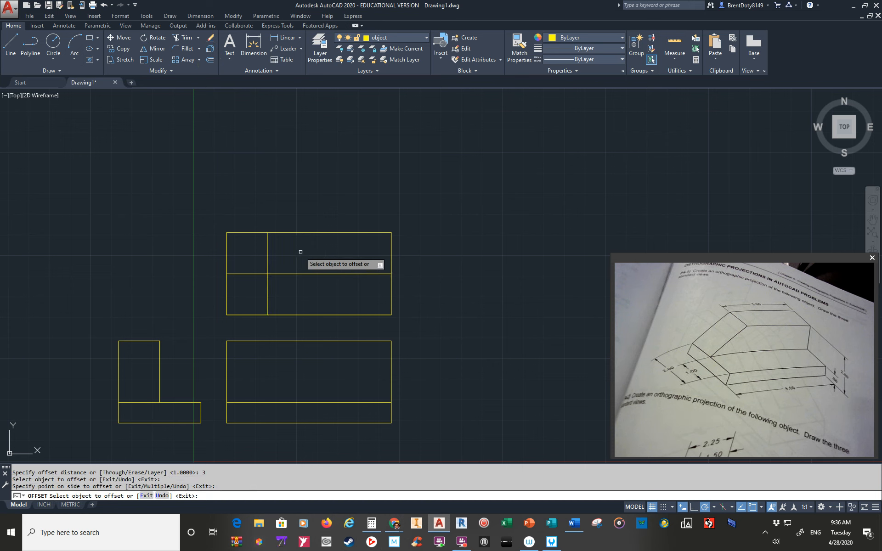
{"action": "key", "text": "Return"}
Trim the top view's inner vertical line below the middle horizontal line.
{"action": "type", "text": "tr"}
{"action": "key", "text": "Return"}
{"action": "left_click", "coordinate": [279, 274]}
{"action": "key", "text": "Return"}
{"action": "left_click", "coordinate": [268, 288]}
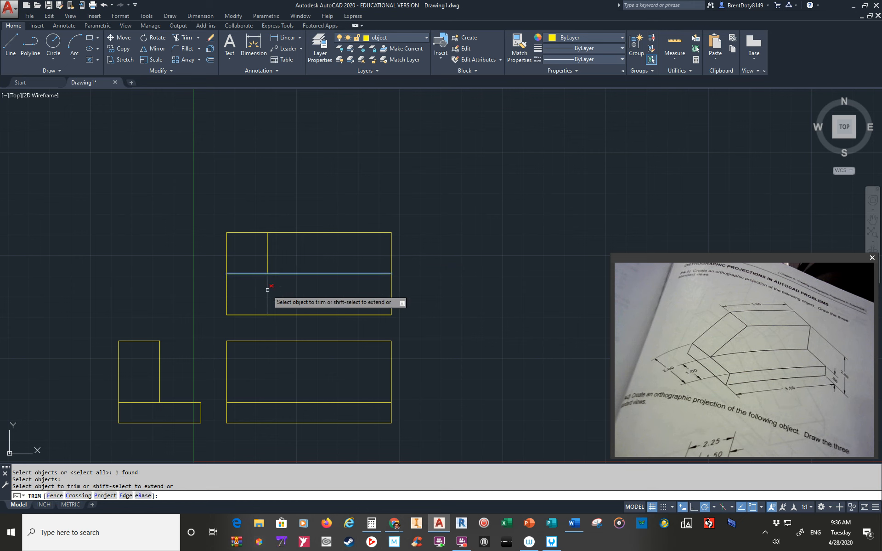
{"action": "key", "text": "Return"}
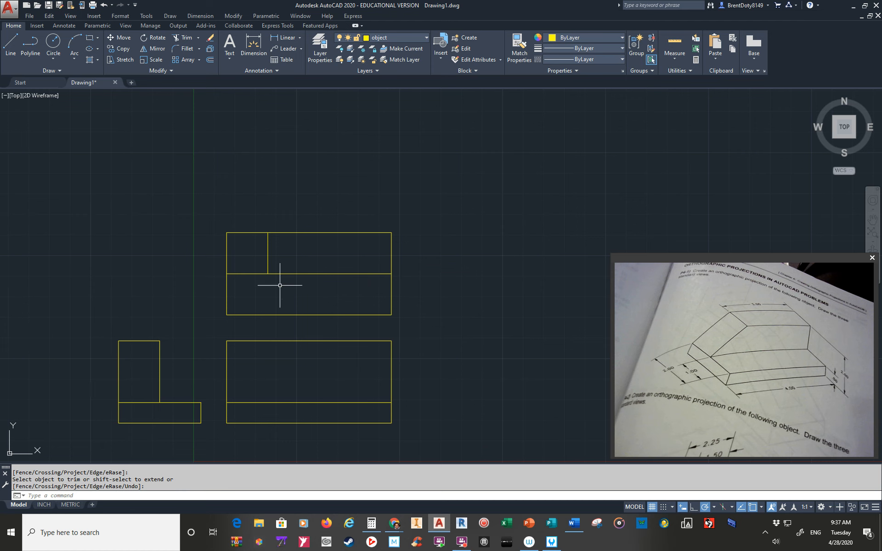
Draw a sloped line about 1.8 long from the front view's top edge, below the top view's inner vertical, to the inner horizontal's left end.
{"action": "left_click", "coordinate": [8, 46]}
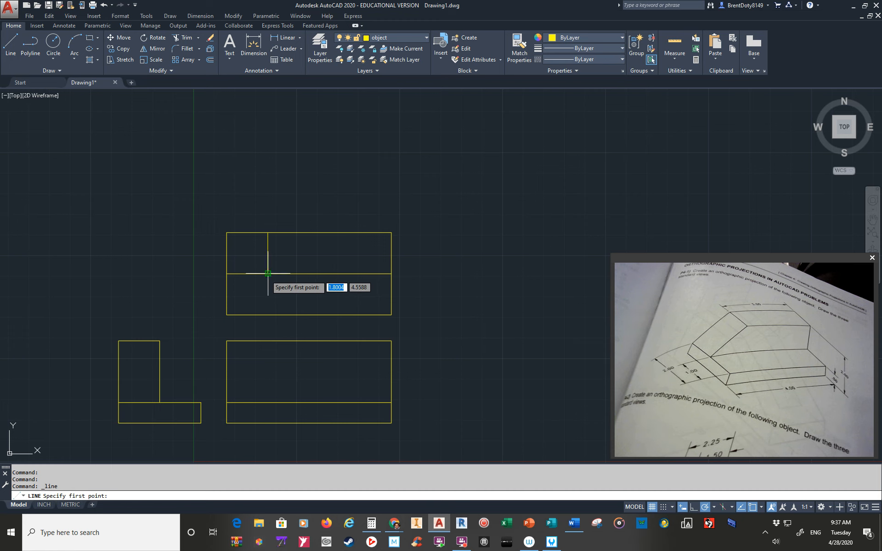
{"action": "left_click", "coordinate": [268, 341]}
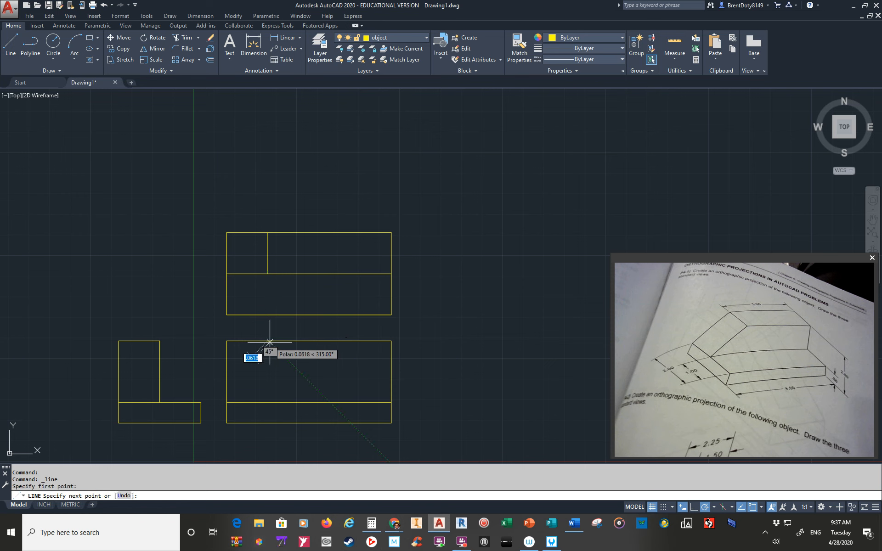
{"action": "left_click", "coordinate": [228, 403]}
{"action": "key", "text": "Return"}
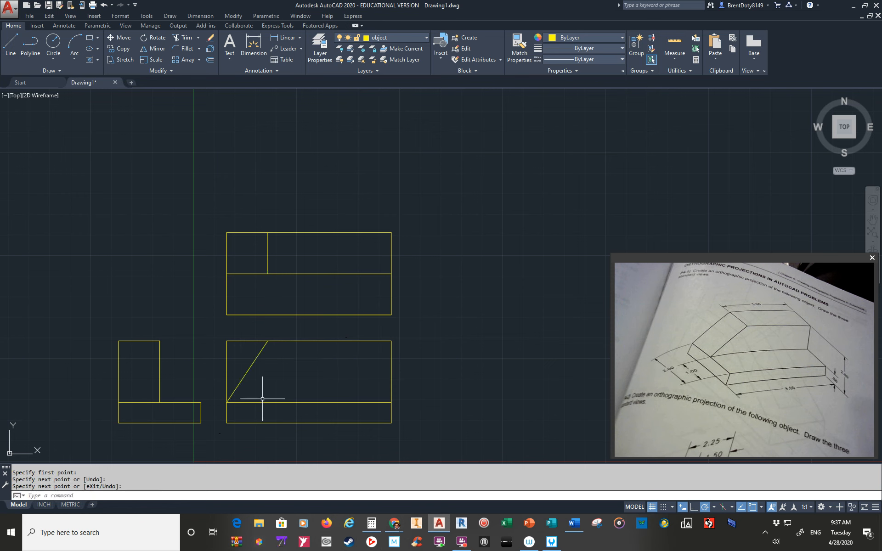
Trim away the front view's upper-left corner outside the sloped line.
{"action": "type", "text": "tr"}
{"action": "key", "text": "Return"}
{"action": "left_click", "coordinate": [277, 351]}
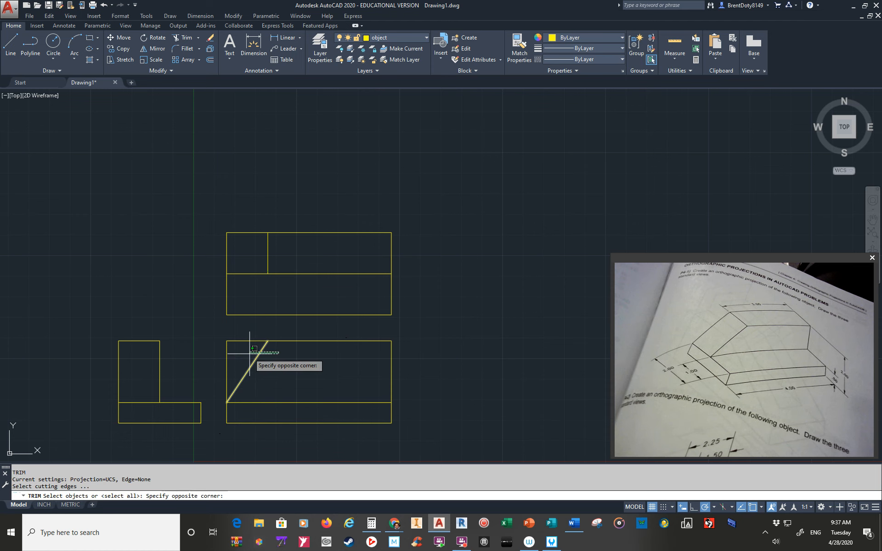
{"action": "left_click", "coordinate": [250, 354]}
{"action": "key", "text": "Return"}
{"action": "left_click", "coordinate": [241, 335]}
{"action": "left_click", "coordinate": [212, 361]}
{"action": "key", "text": "Return"}
Switch to the INCH layout, position all three views inside its viewport, and return to paper space.
{"action": "mouse_move", "coordinate": [432, 379]}
{"action": "middle_mouse_down"}
{"action": "mouse_move", "coordinate": [461, 355]}
{"action": "mouse_move", "coordinate": [548, 338]}
{"action": "middle_mouse_up"}
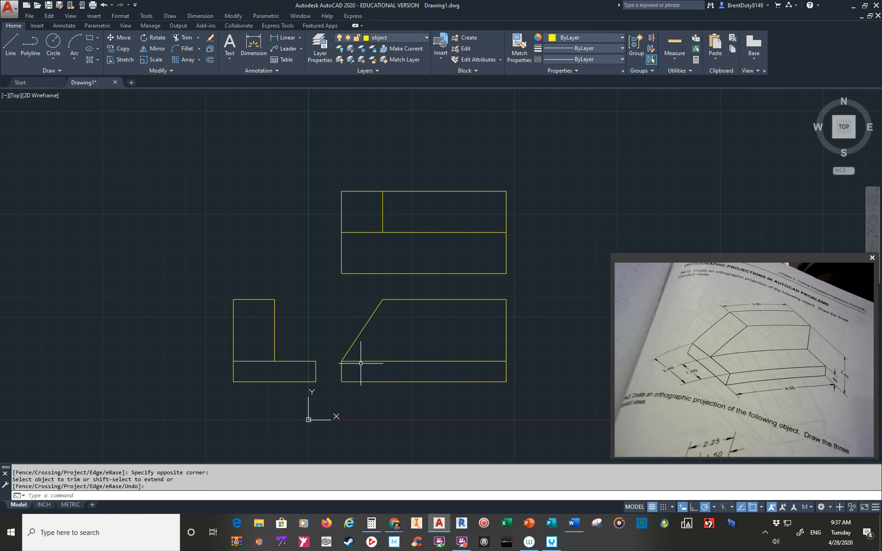
{"action": "left_click", "coordinate": [50, 506]}
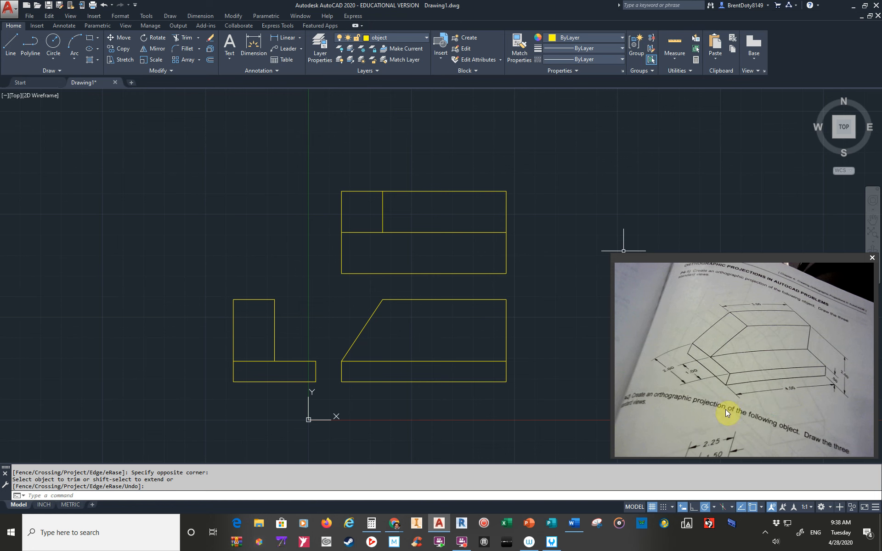
{"action": "left_click", "coordinate": [41, 505]}
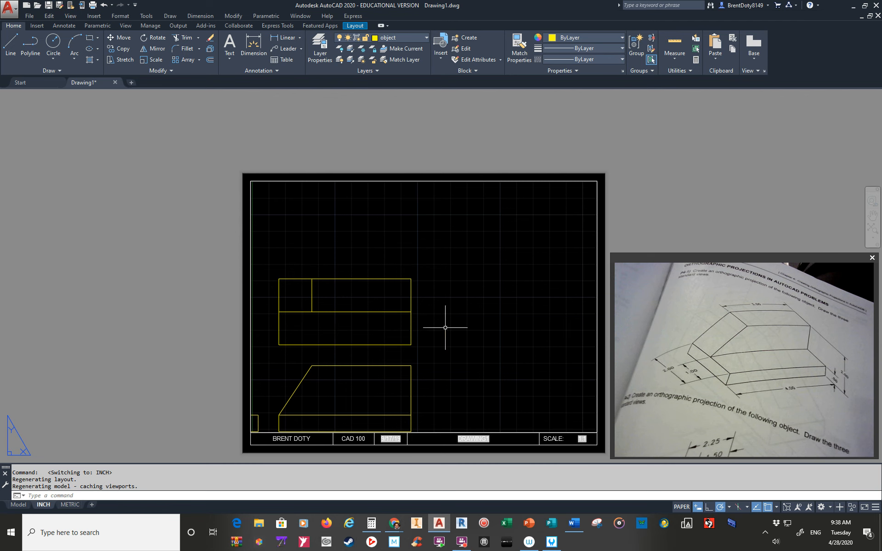
{"action": "double_click", "coordinate": [436, 277]}
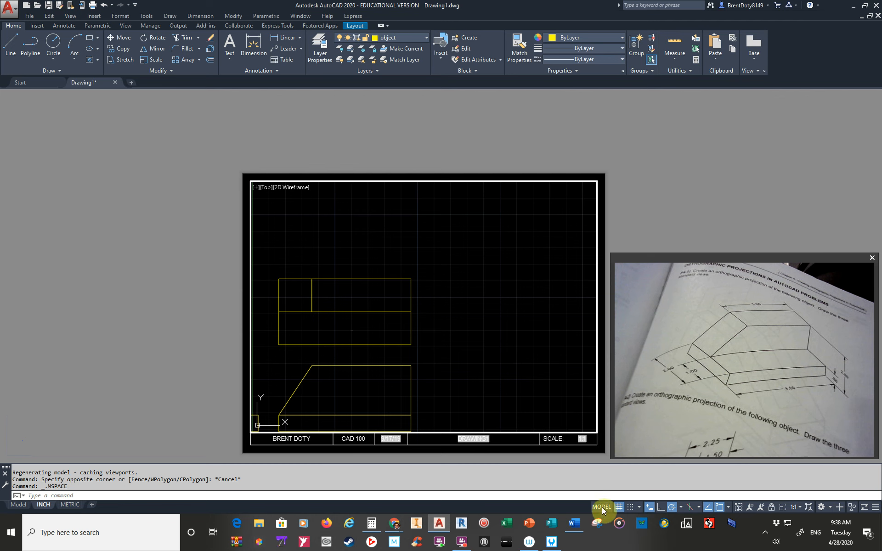
{"action": "mouse_move", "coordinate": [426, 362]}
{"action": "middle_mouse_down"}
{"action": "mouse_move", "coordinate": [468, 325]}
{"action": "mouse_move", "coordinate": [542, 307]}
{"action": "middle_mouse_up"}
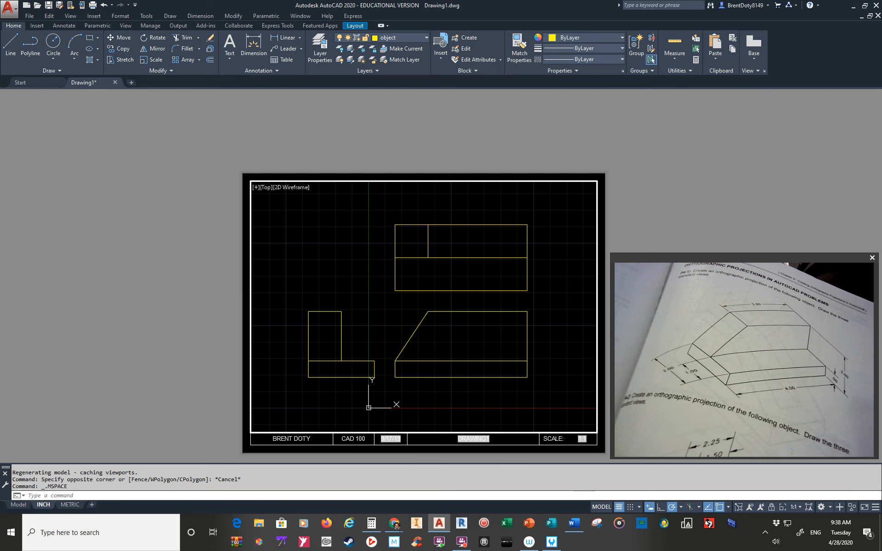
{"action": "double_click", "coordinate": [286, 135]}
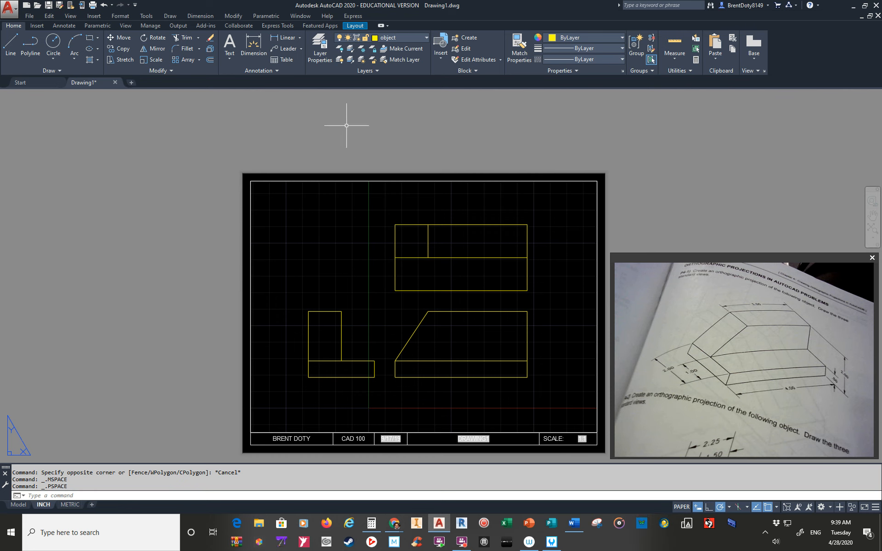
Activate model space in the layout viewport and set its annotation scale to 1:1.
{"action": "left_click", "coordinate": [682, 508]}
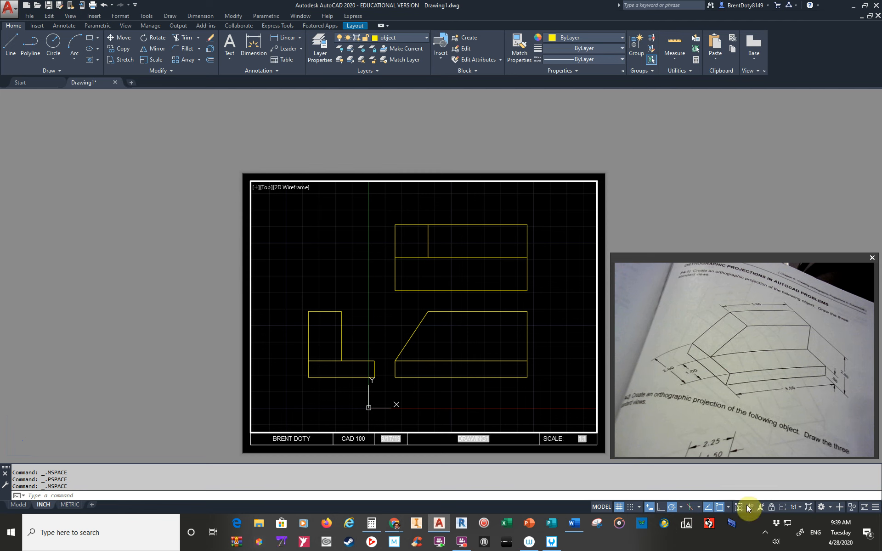
{"action": "left_click", "coordinate": [800, 506]}
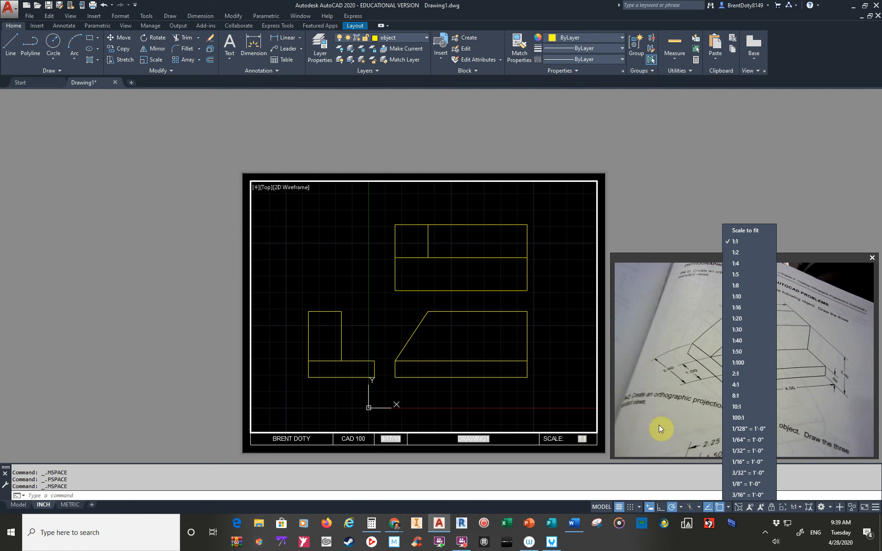
{"action": "left_click", "coordinate": [737, 240]}
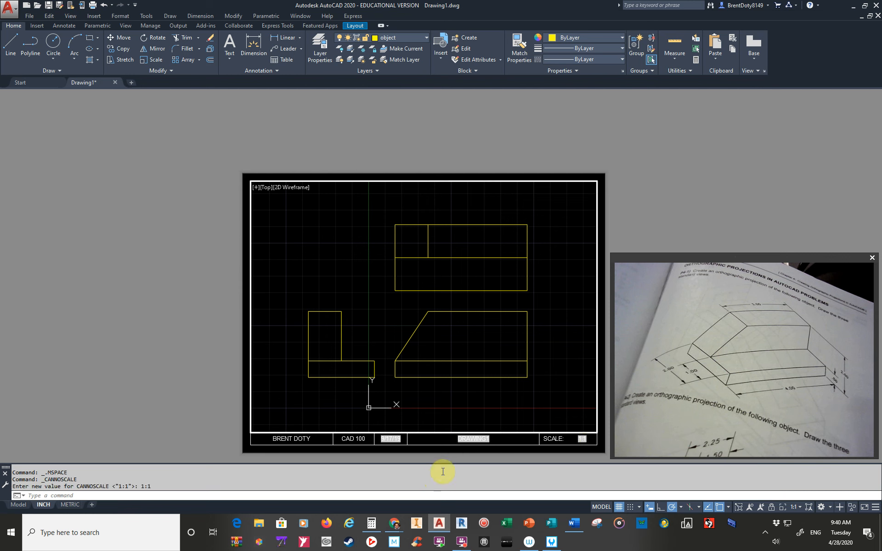
Return the layout to paper space and save the drawing as P4-1 in the Documents folder.
{"action": "left_click", "coordinate": [597, 506]}
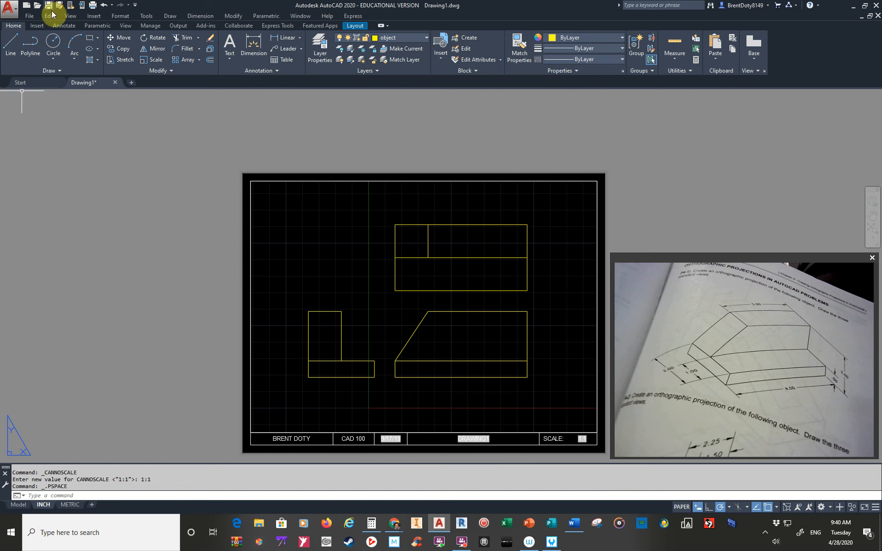
{"action": "key", "text": "ctrl+s"}
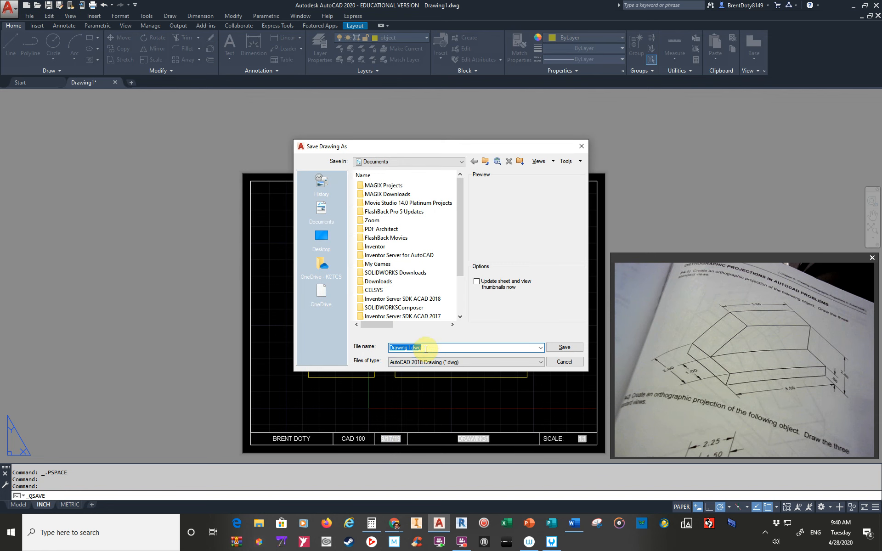
{"action": "type", "text": "p4-1"}
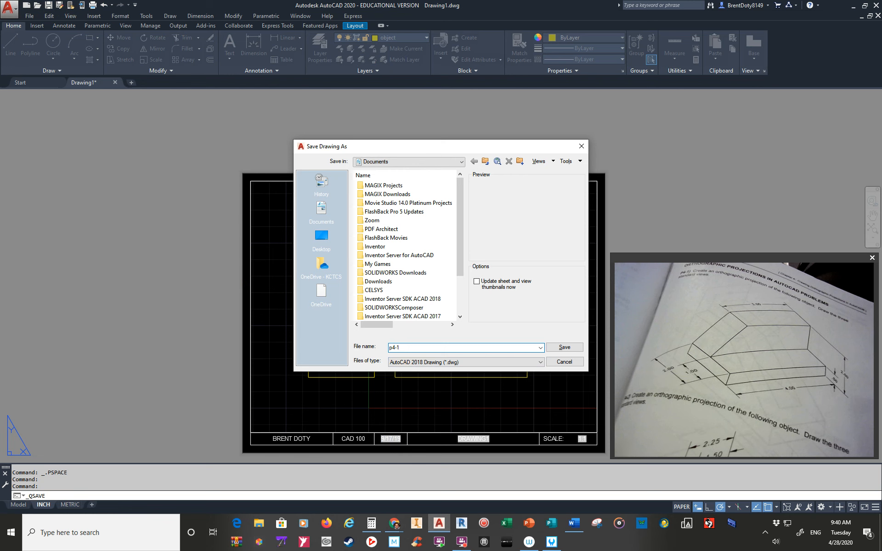
{"action": "left_click", "coordinate": [420, 348]}
{"action": "key", "text": "Delete"}
{"action": "type", "text": "P"}
{"action": "left_click", "coordinate": [561, 350]}
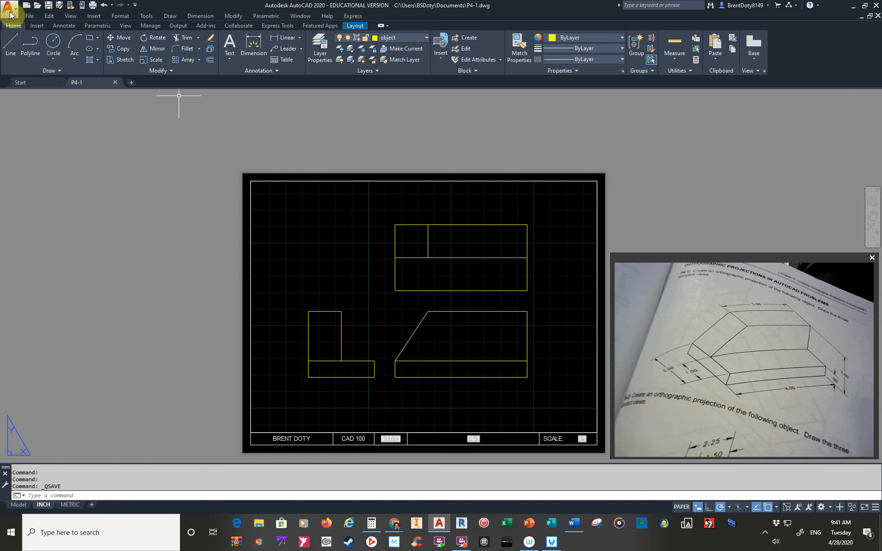
Update the fields of the whole title block along the sheet's lower edge and check the refreshed date and drawing name.
{"action": "left_click", "coordinate": [36, 26]}
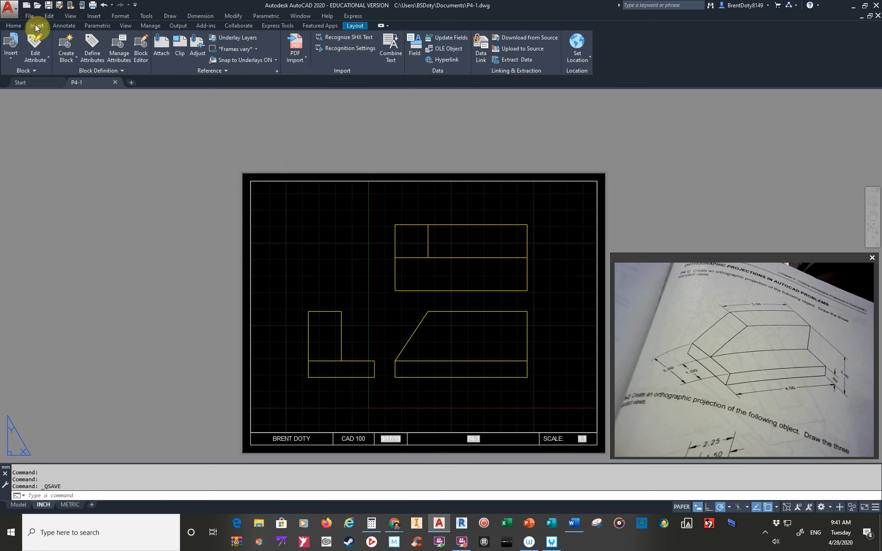
{"action": "left_click", "coordinate": [442, 37]}
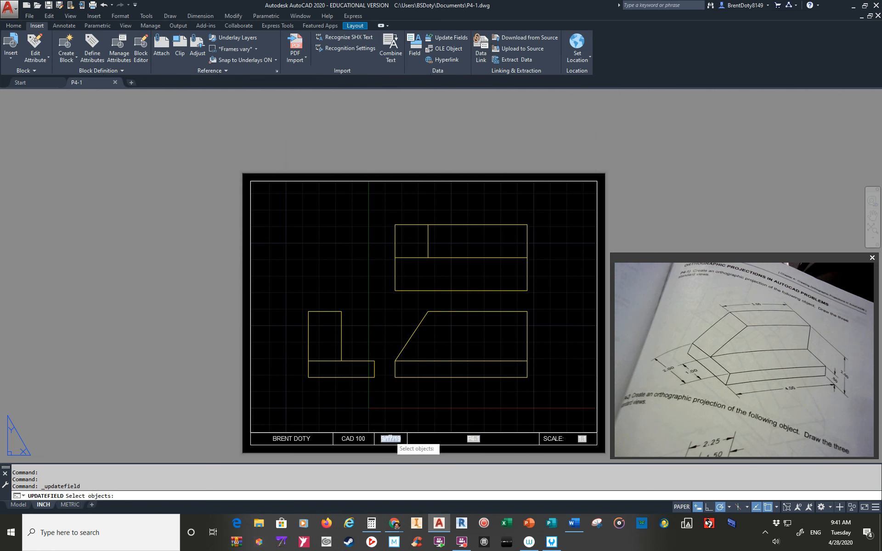
{"action": "left_click", "coordinate": [178, 361]}
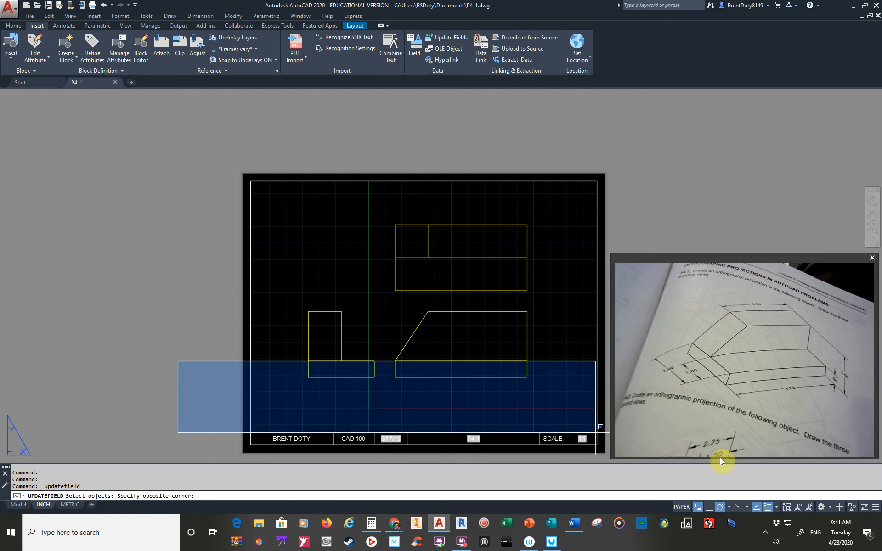
{"action": "left_click", "coordinate": [597, 450]}
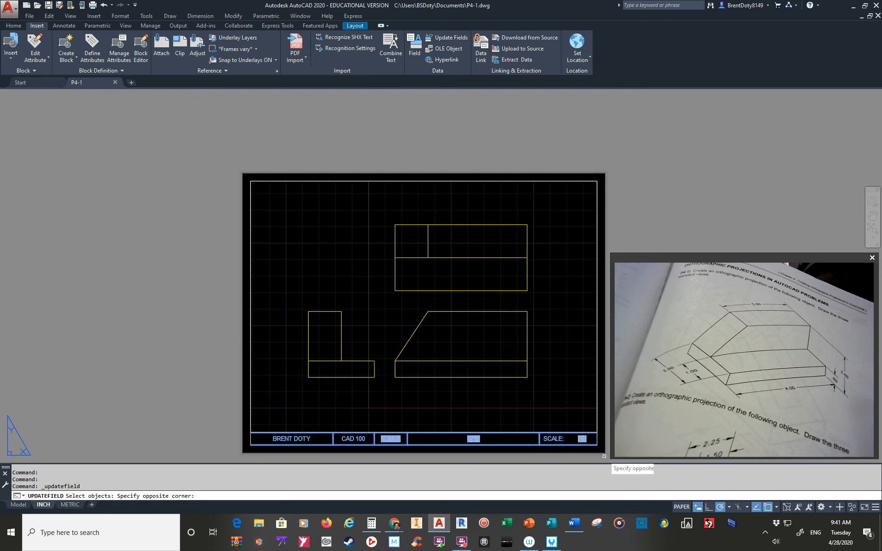
{"action": "key", "text": "Return"}
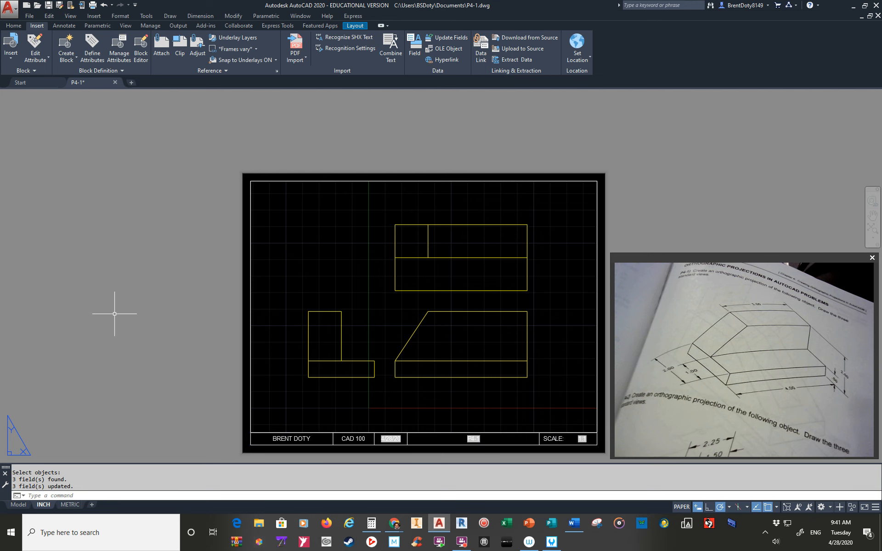
{"action": "scroll", "coordinate": [396, 450], "scroll_direction": "up", "scroll_amount": 4}
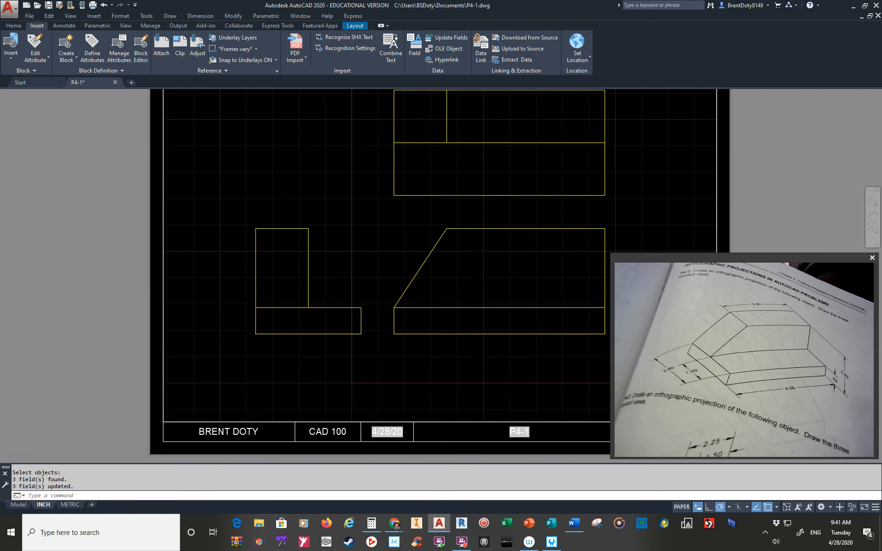
{"action": "scroll", "coordinate": [395, 450], "scroll_direction": "down", "scroll_amount": 5}
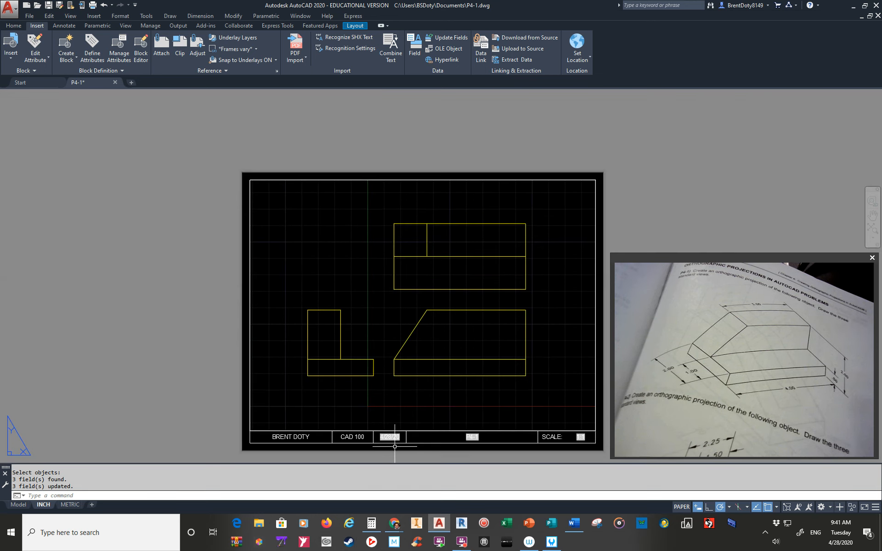
{"action": "middle_click_drag", "start_coordinate": [506, 388], "coordinate": [422, 338]}
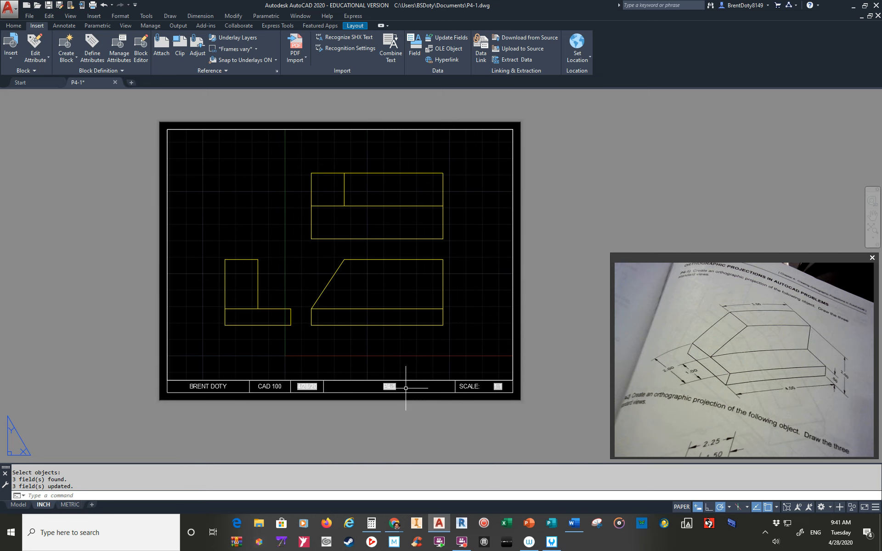